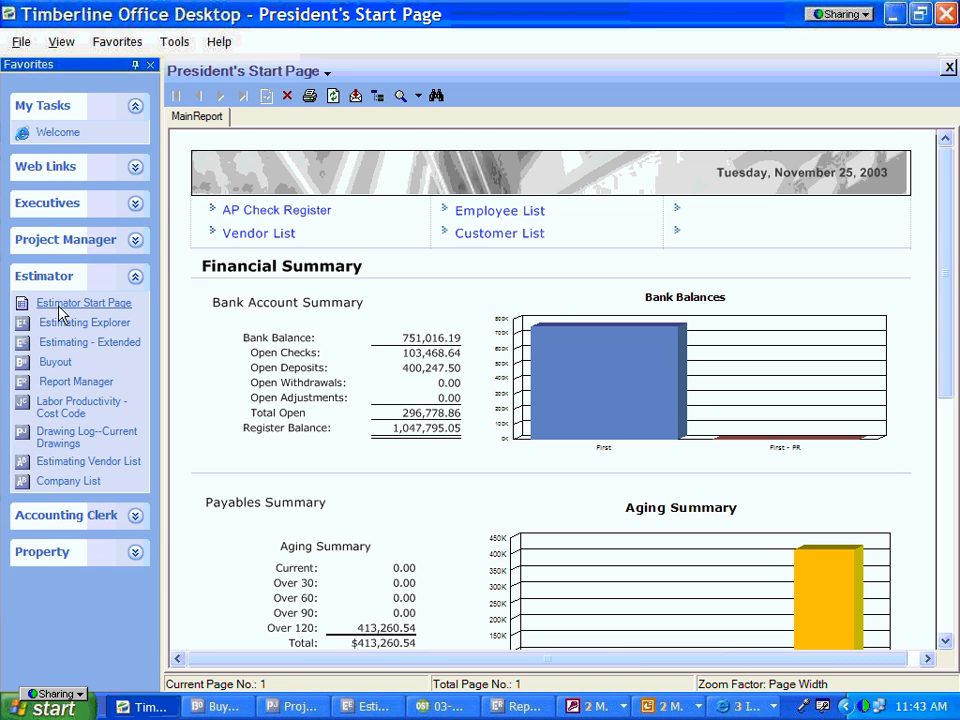
Step: Open the Estimator Start Page from the Estimator group
left_click(55, 307)
left_click(58, 305)
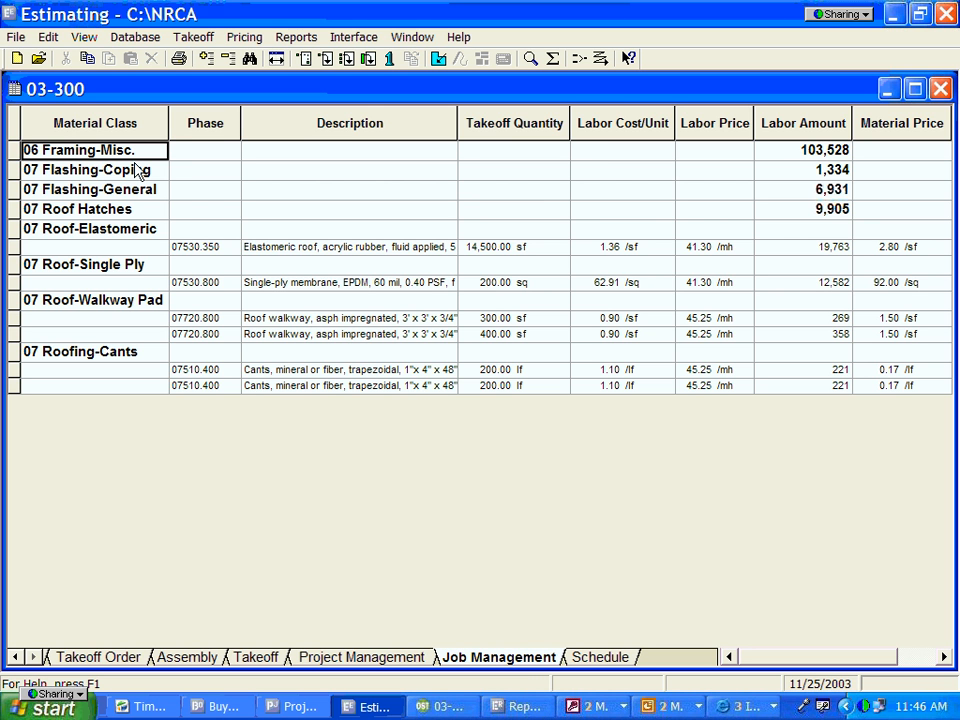
Step: Collapse the 07 Roof-Elastomeric material class in the 03-300 estimate
left_click(69, 231)
double_click(69, 231)
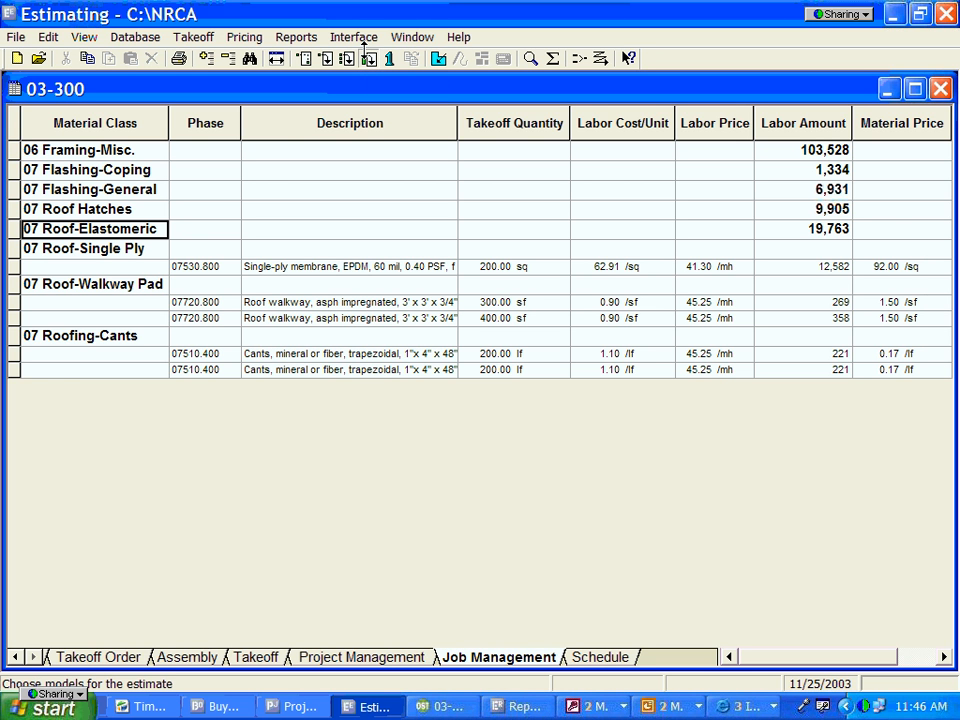
Step: Start a model takeoff interview for 0103 Flat Roof - Membrane with Sheet Metal under the 01 ROOFING roof systems
left_click(366, 55)
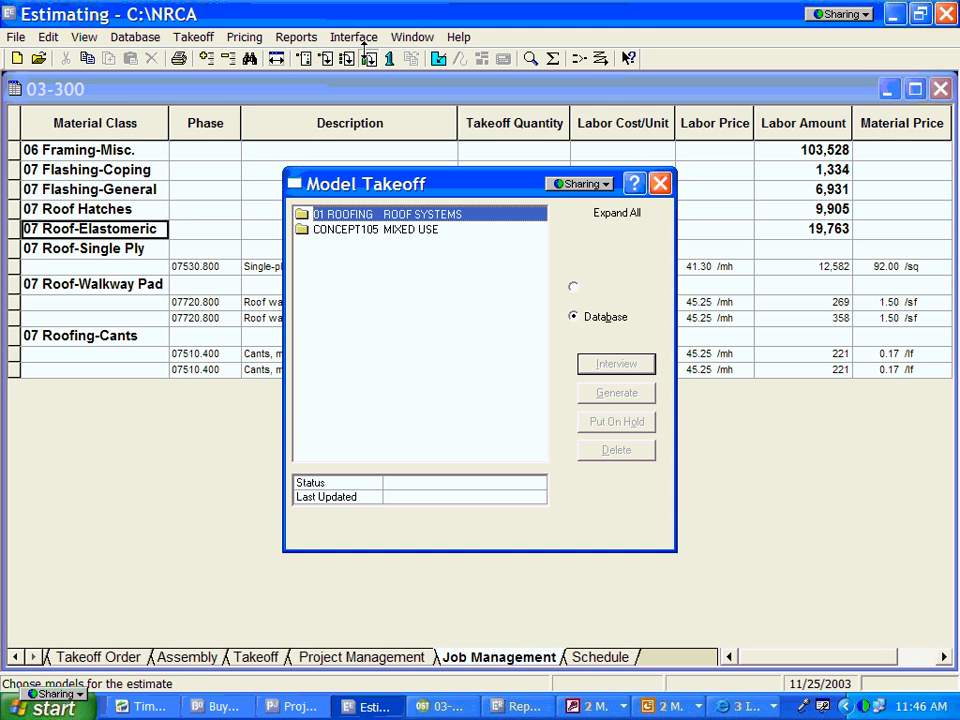
double_click(320, 215)
left_click(441, 262)
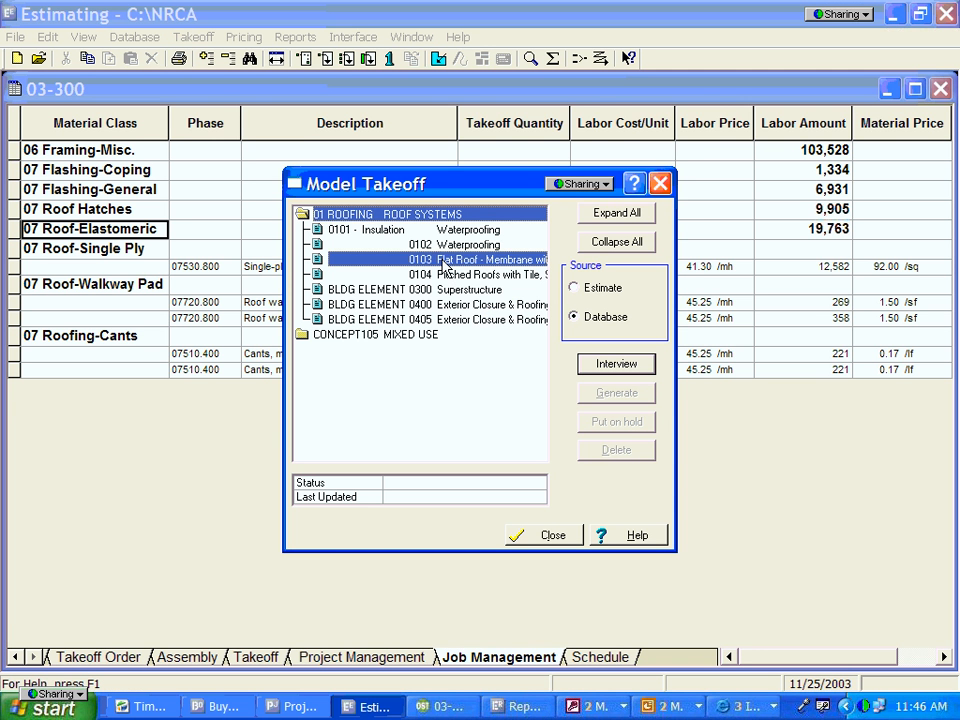
double_click(443, 263)
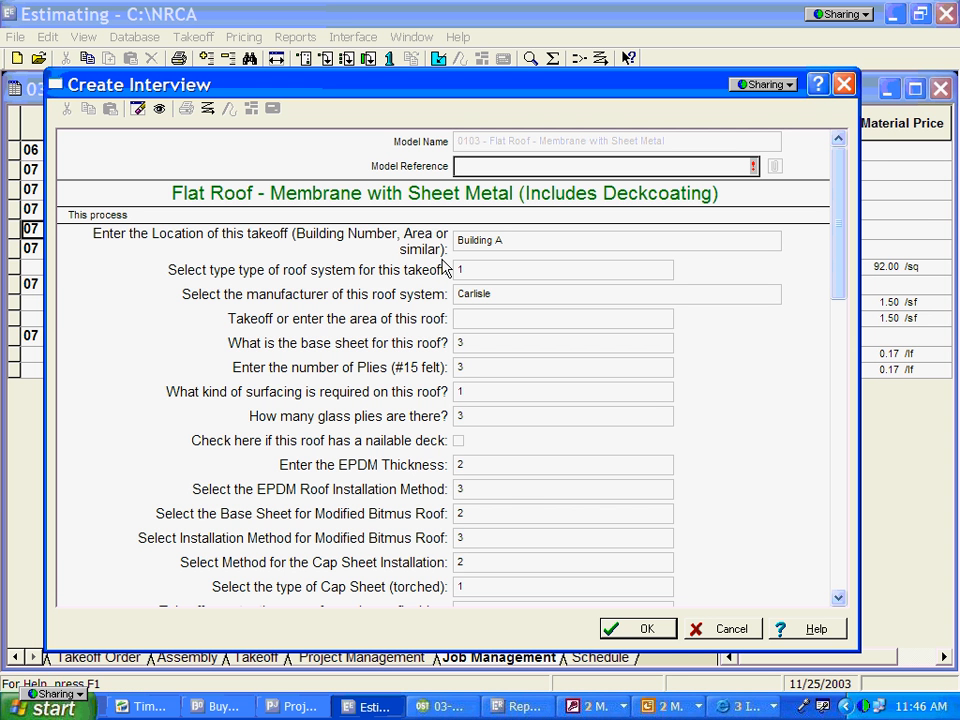
Step: Enter Building B as both the model reference and the location of this takeoff
type("Building B")
left_click(519, 244)
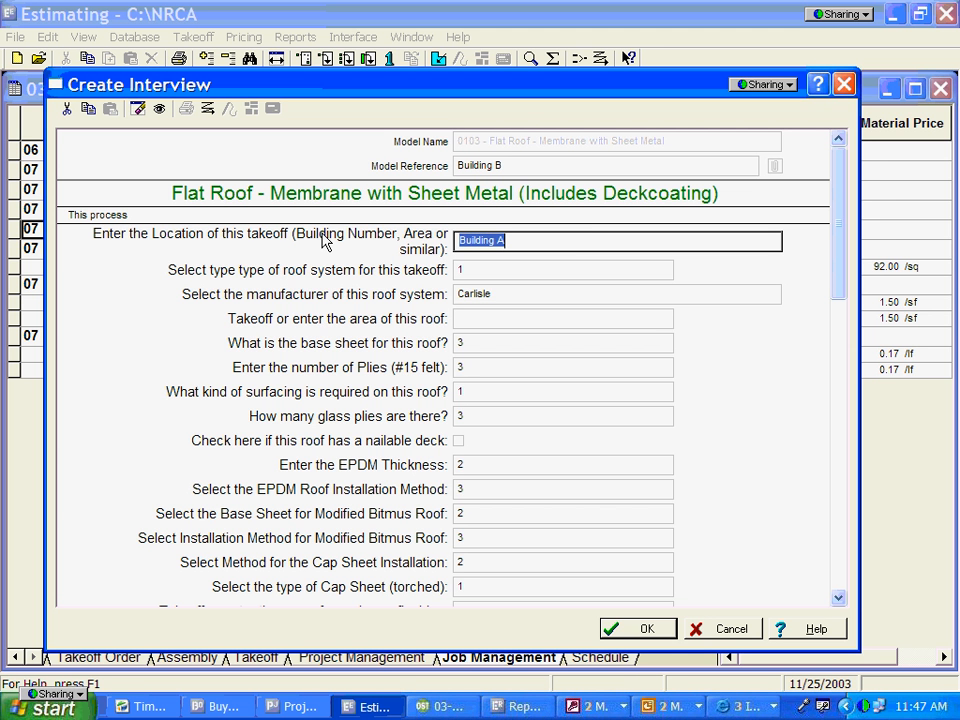
key("End")
key("BackSpace")
type("B")
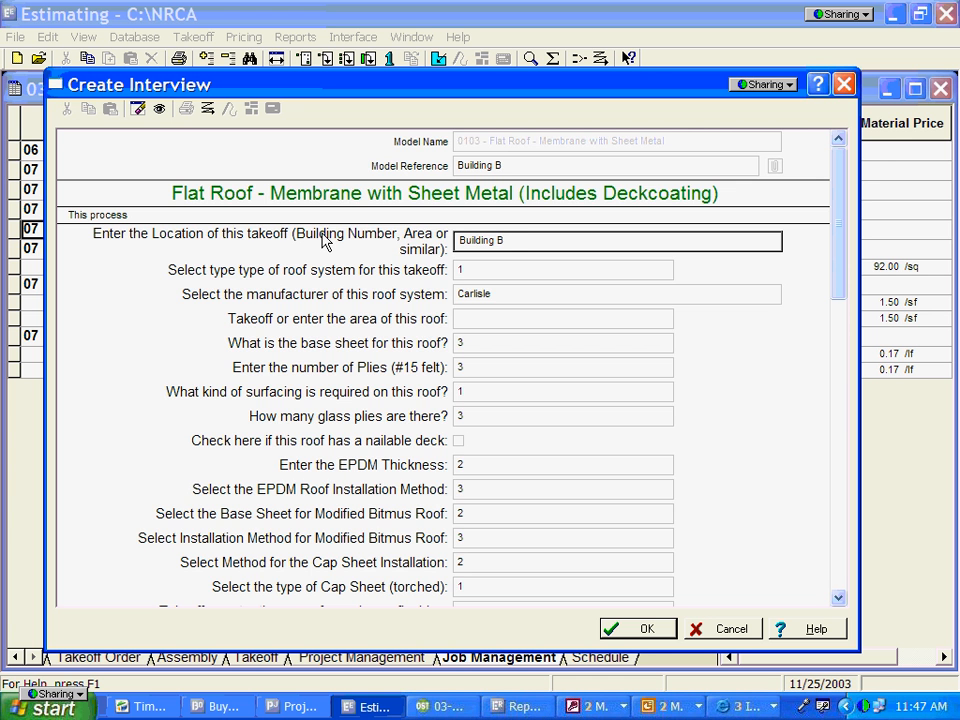
key("Tab")
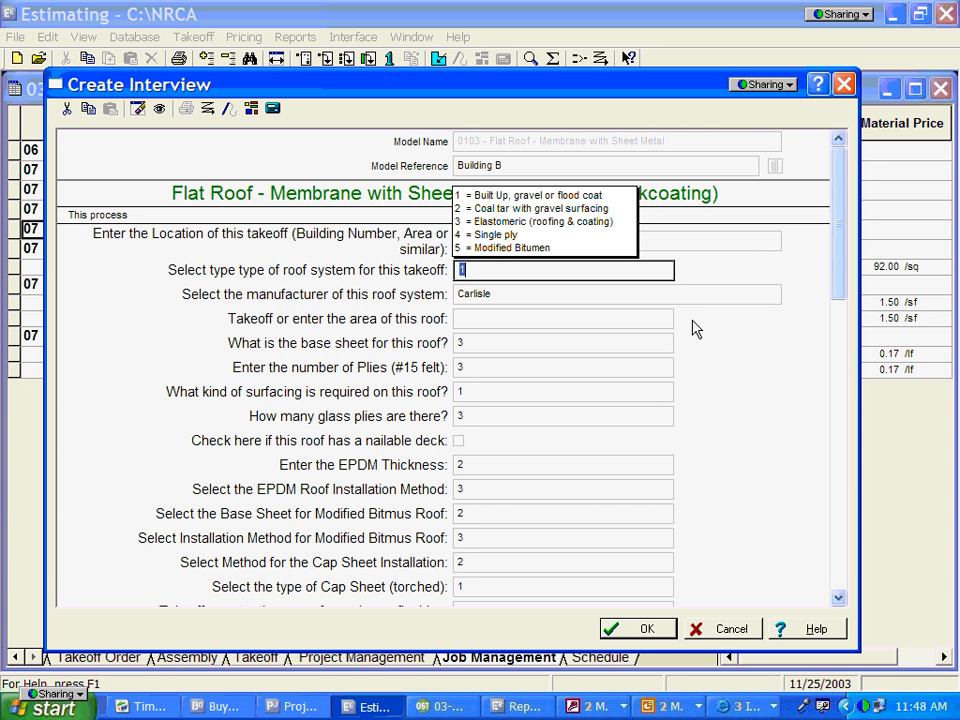
Step: Keep roof system type 1 and manufacturer Carlisle, and launch On-Screen Takeoff for the roof area question
key("Tab")
key("Tab")
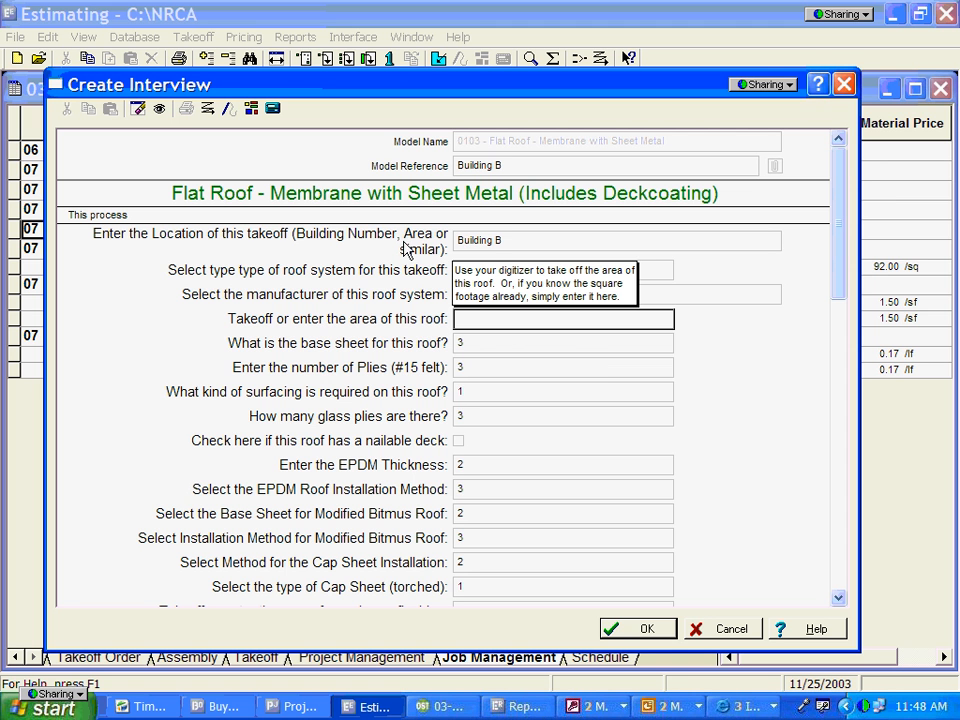
left_click(251, 110)
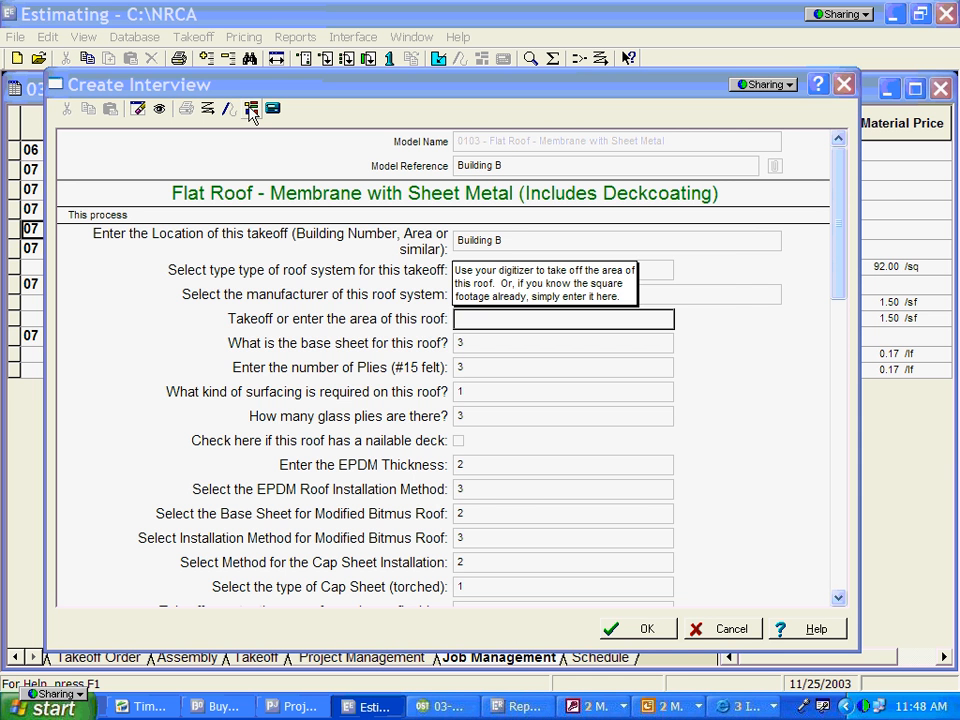
left_click(388, 399)
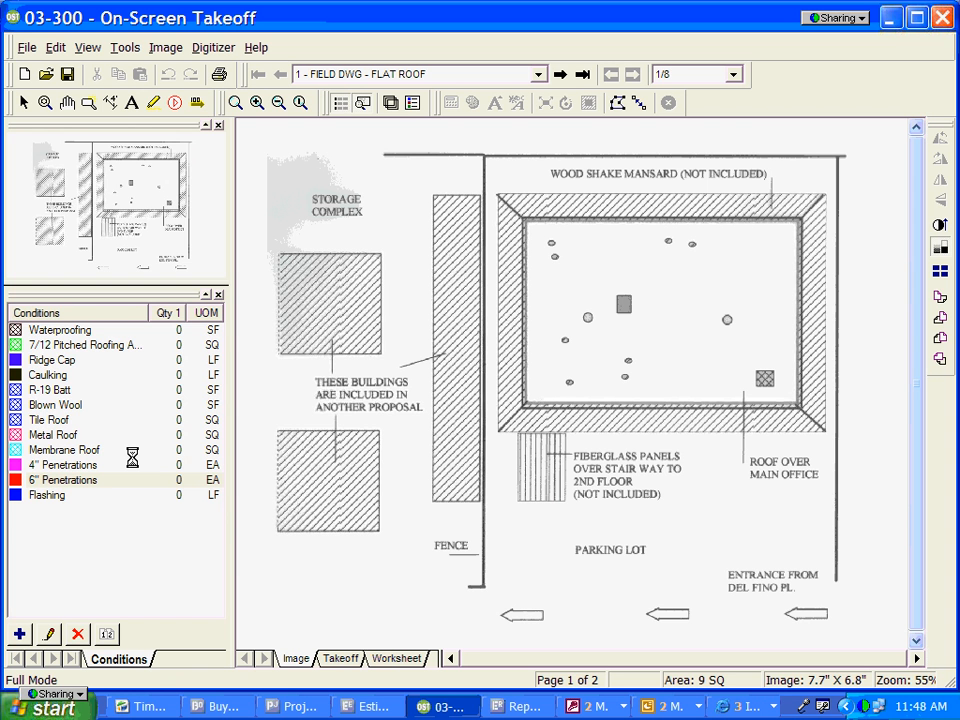
Step: Trace the inner rectangle of the roof over the main office as a Membrane Roof area
left_click(132, 452)
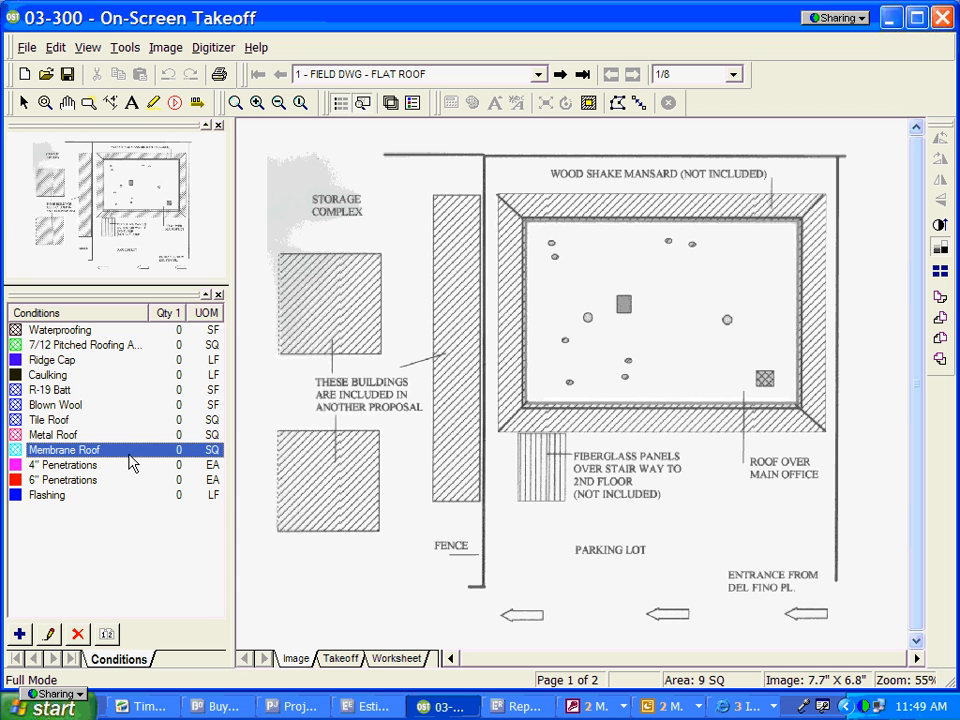
left_click(523, 405)
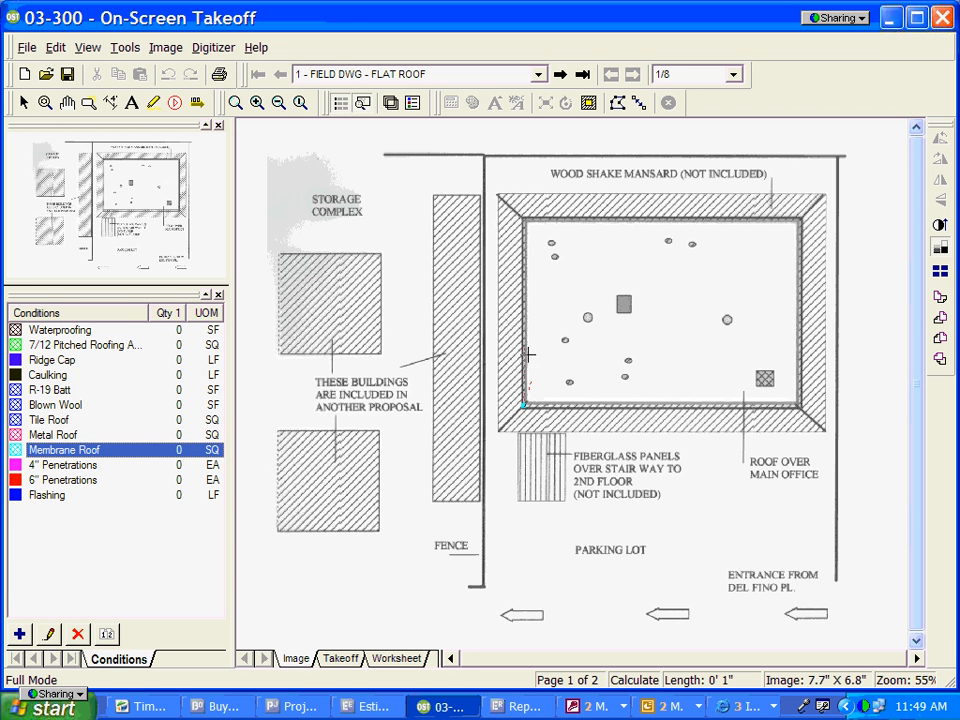
left_click(523, 216)
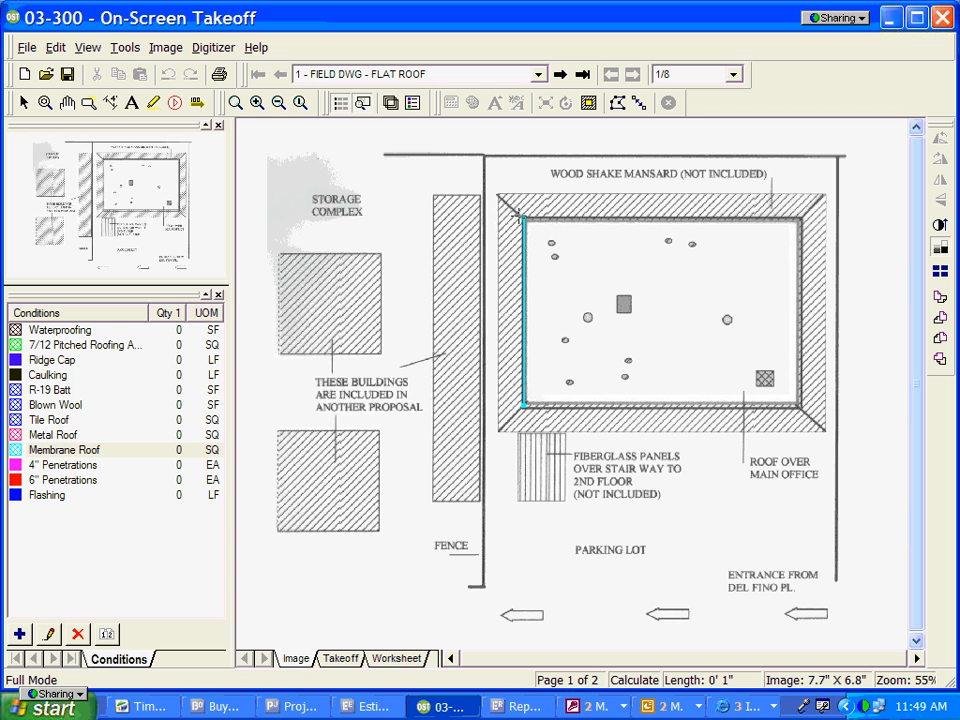
left_click(801, 217)
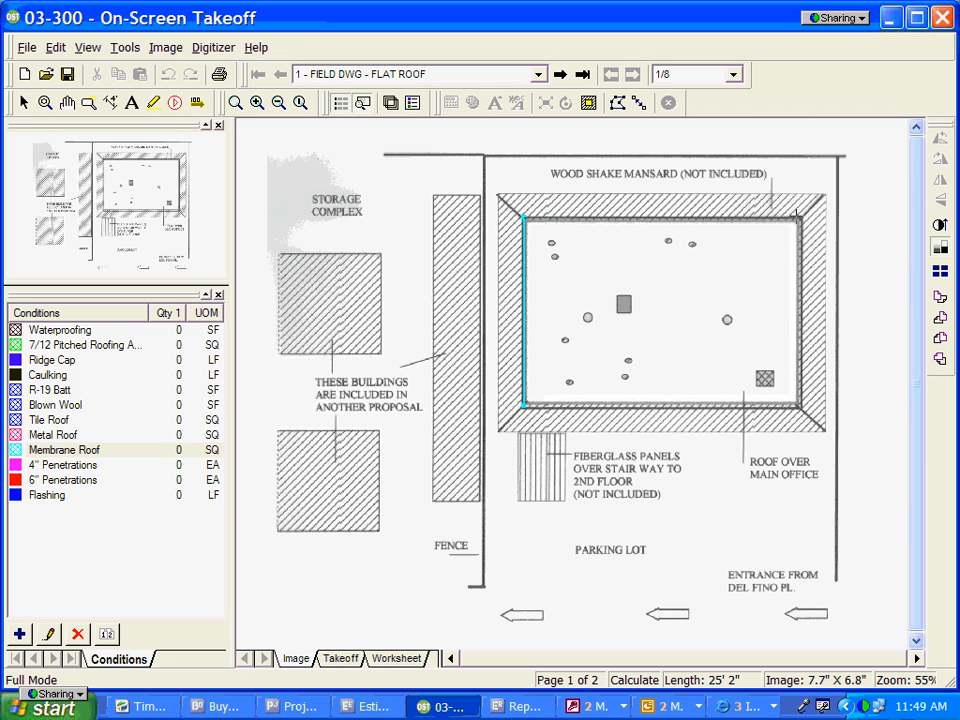
left_click(801, 405)
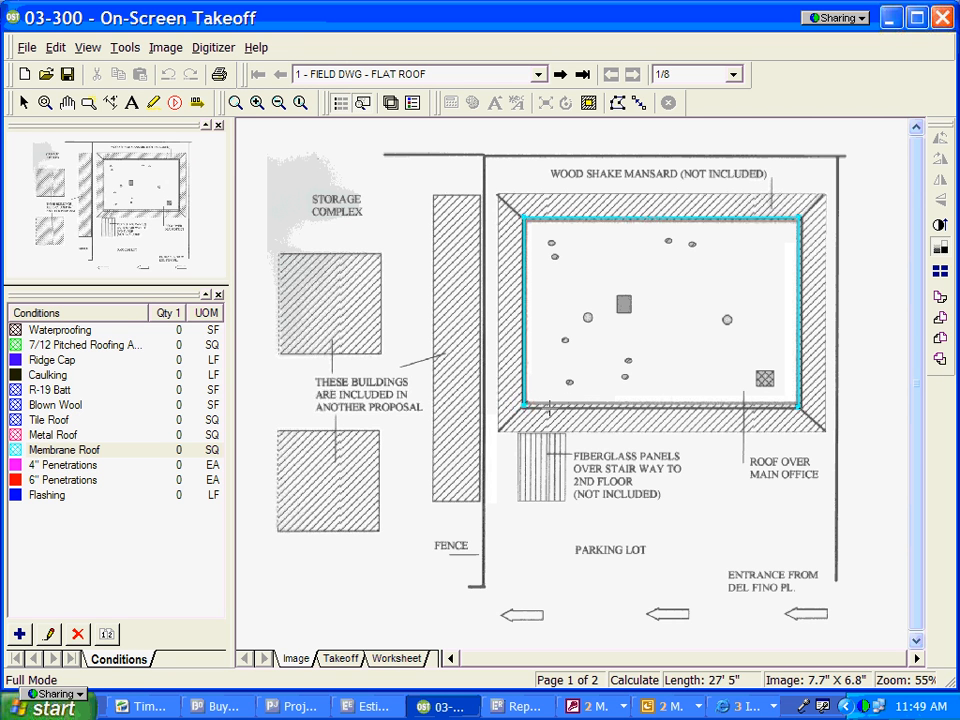
double_click(522, 405)
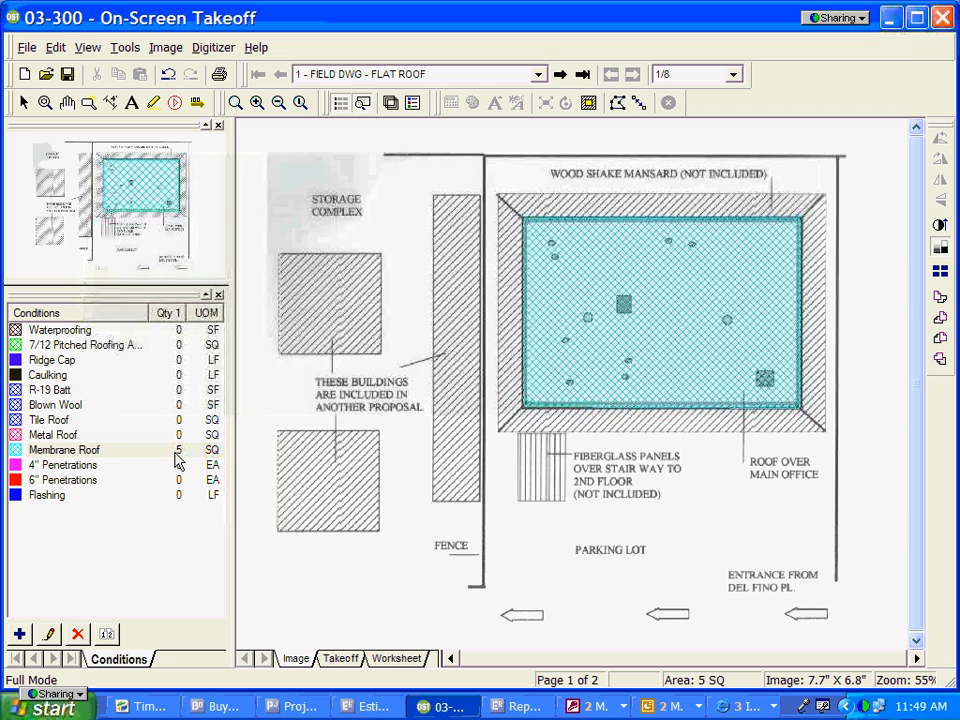
Step: Change the scale of the flat roof drawing to 1/16
left_click(734, 75)
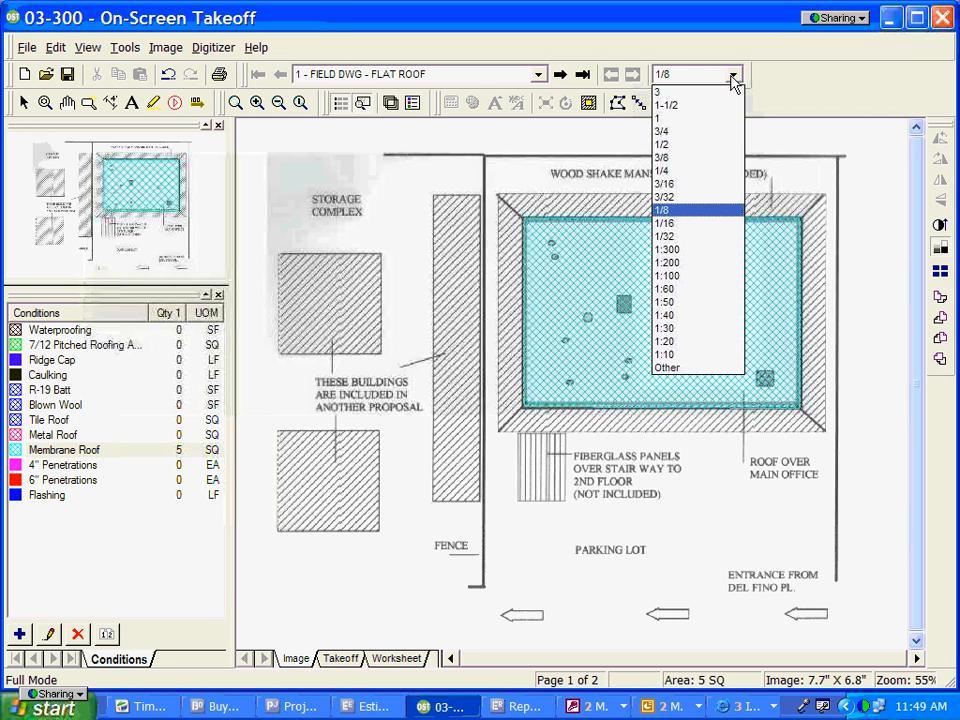
left_click(700, 223)
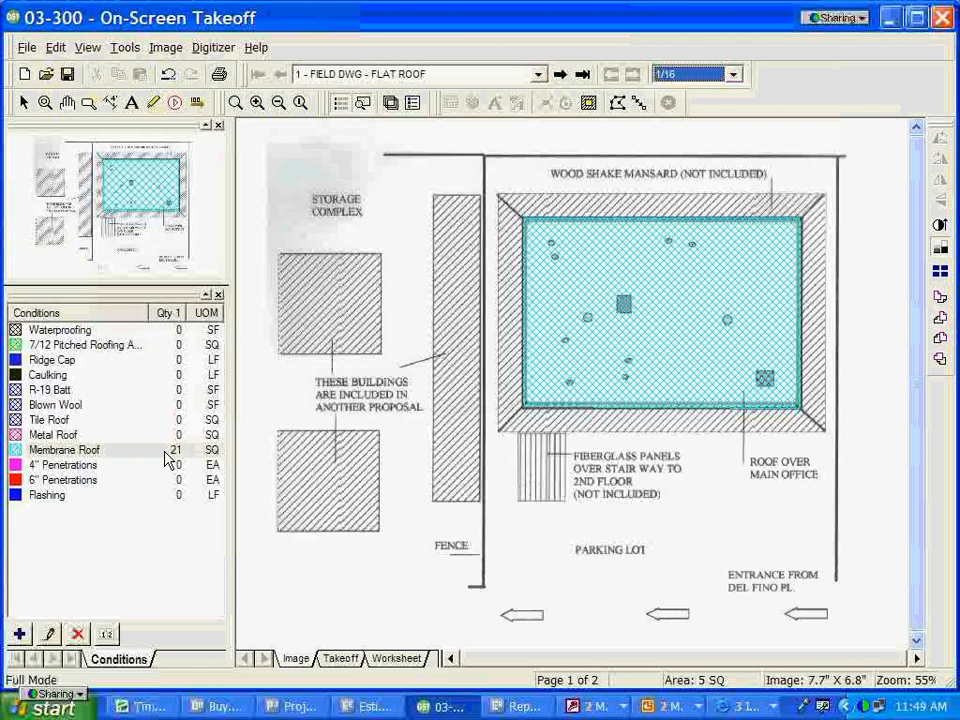
Step: Send the Membrane Roof quantity back to the Estimating interview and complete the roof area as 2100
left_click(197, 104)
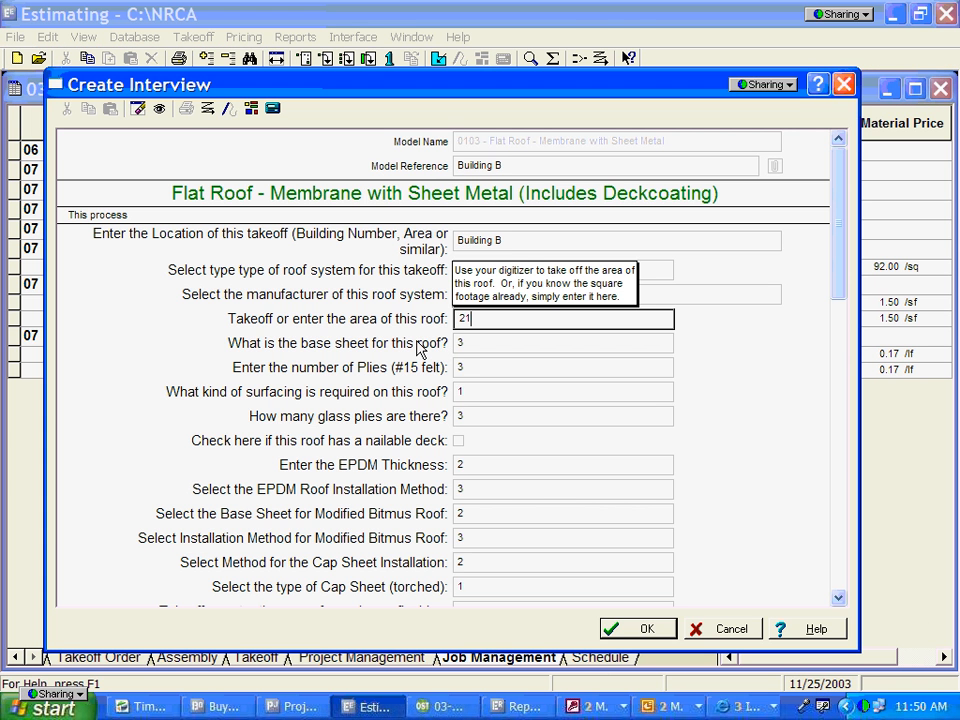
type("00")
key("Tab")
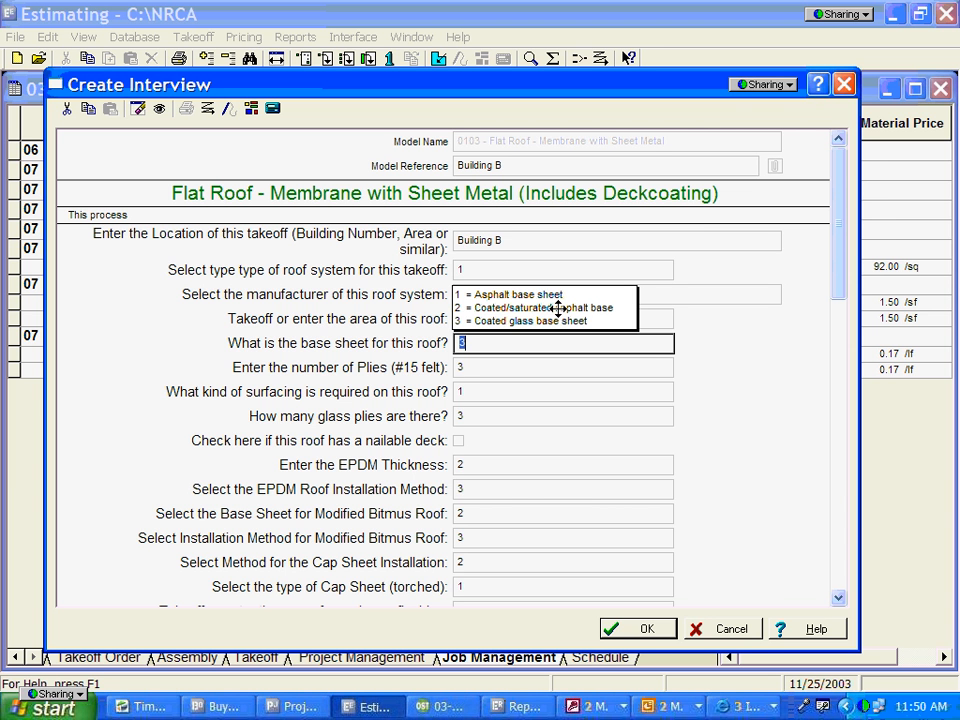
Step: Keep the preset base sheet, felt plies, surfacing and glass plies answers, and mark the roof as having a nailable deck
key("Tab")
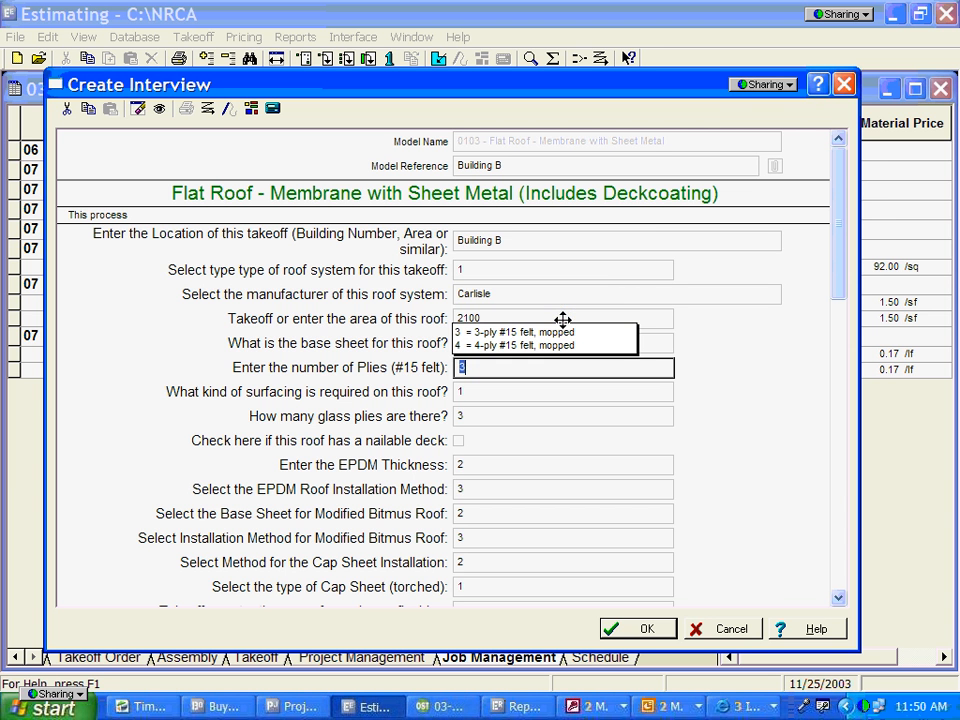
key("Tab")
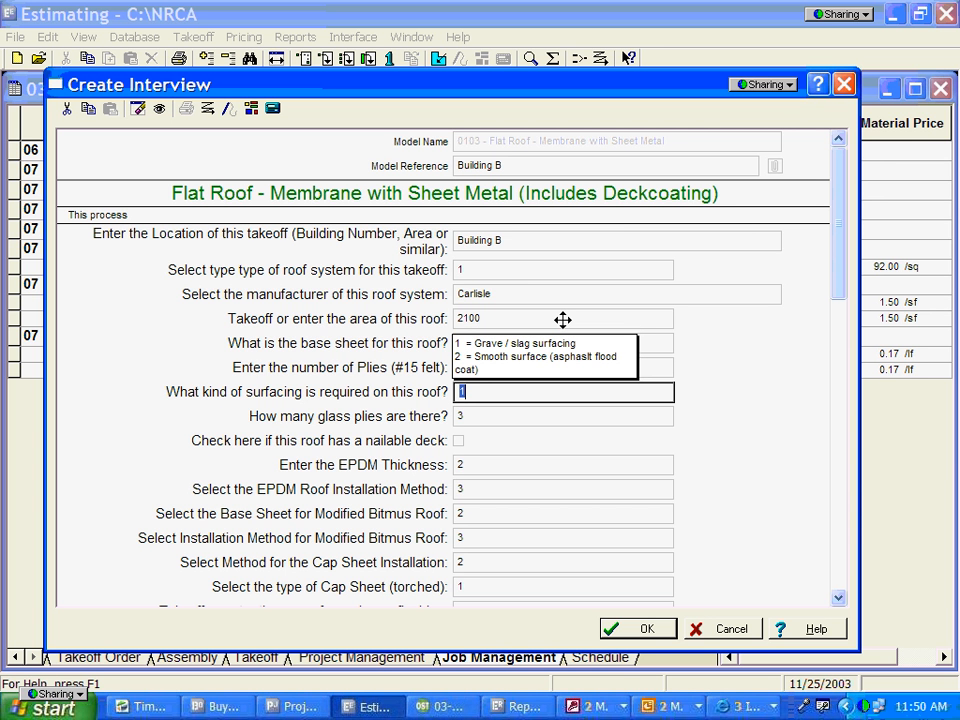
key("Tab")
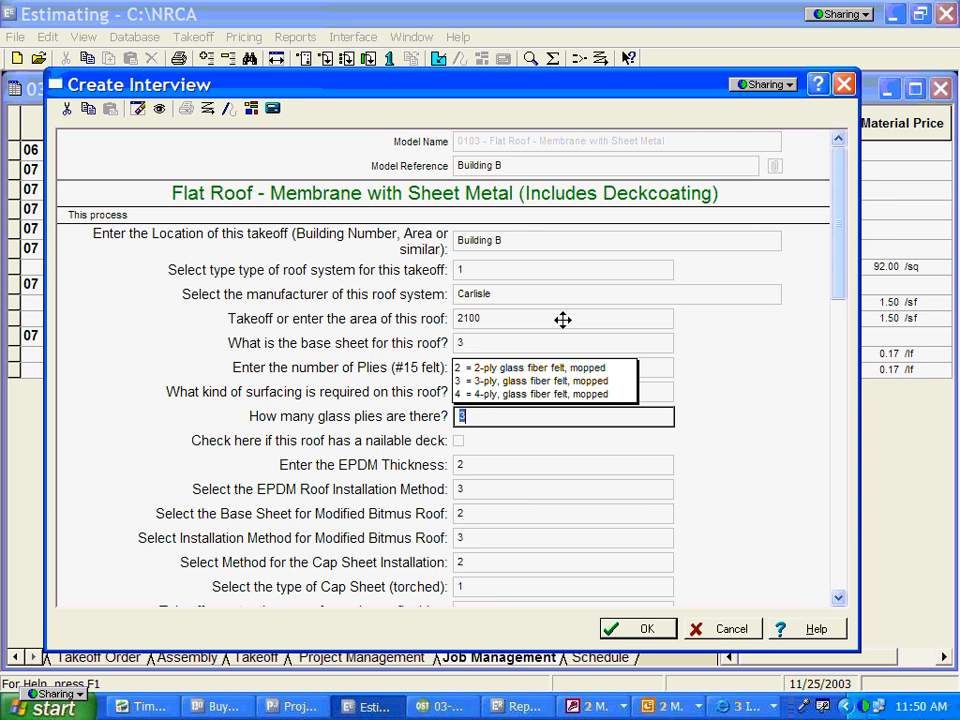
key("Tab")
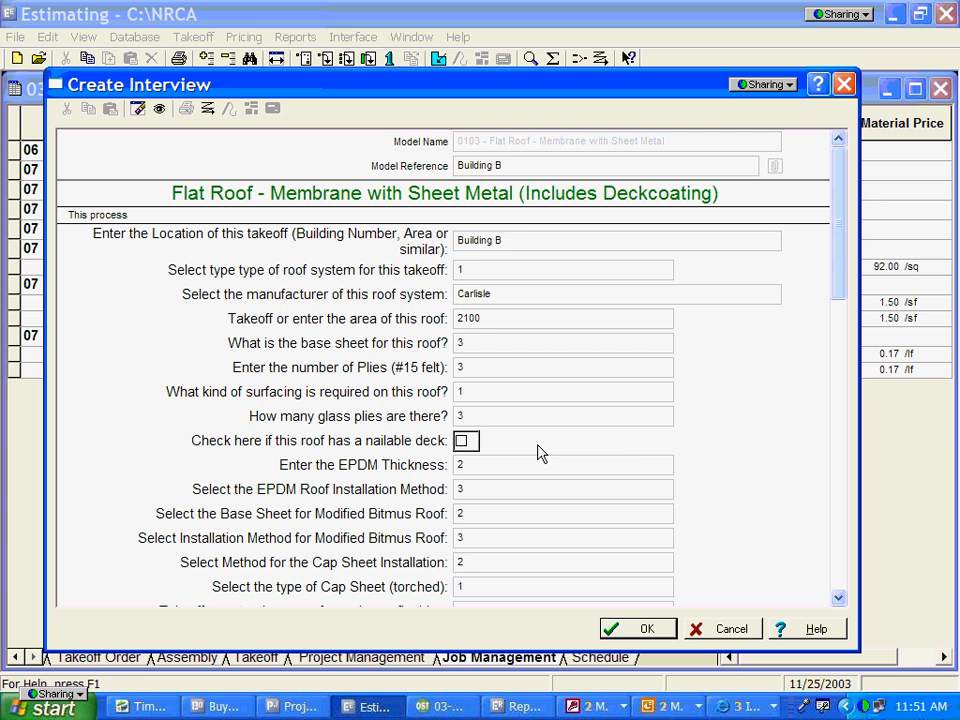
left_click(615, 458)
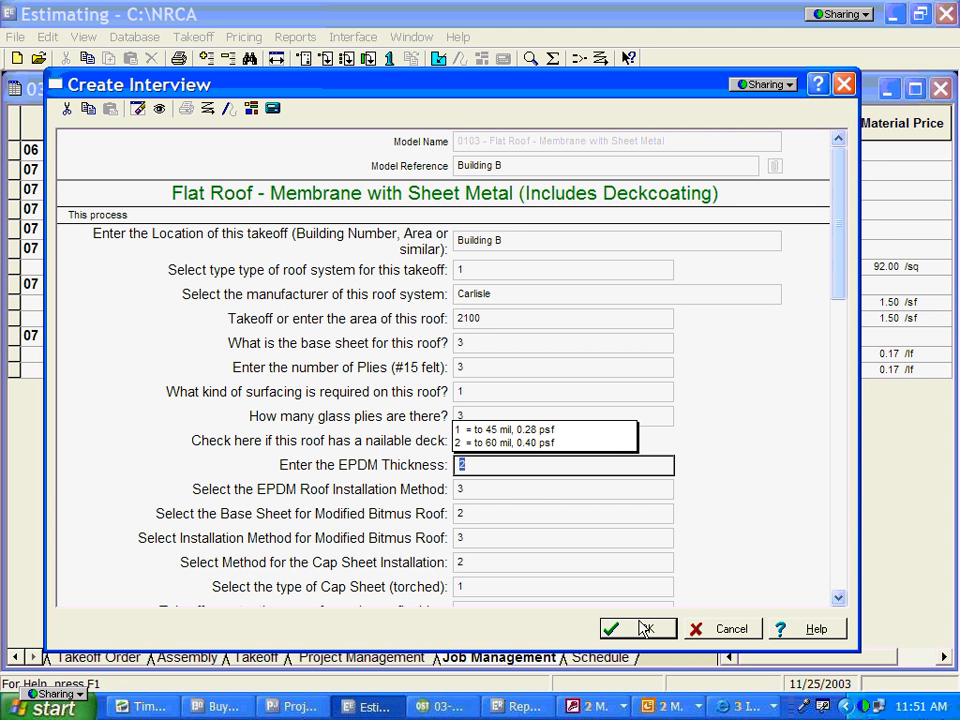
left_click(903, 475)
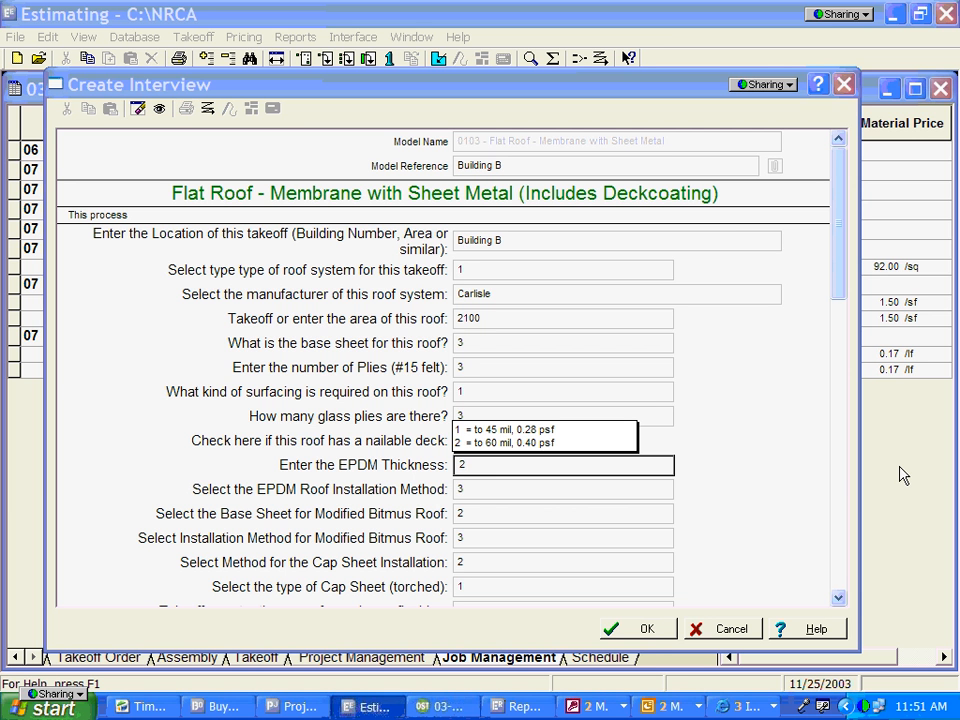
Step: Confirm the Building B interview answers and close the interview
left_click(648, 630)
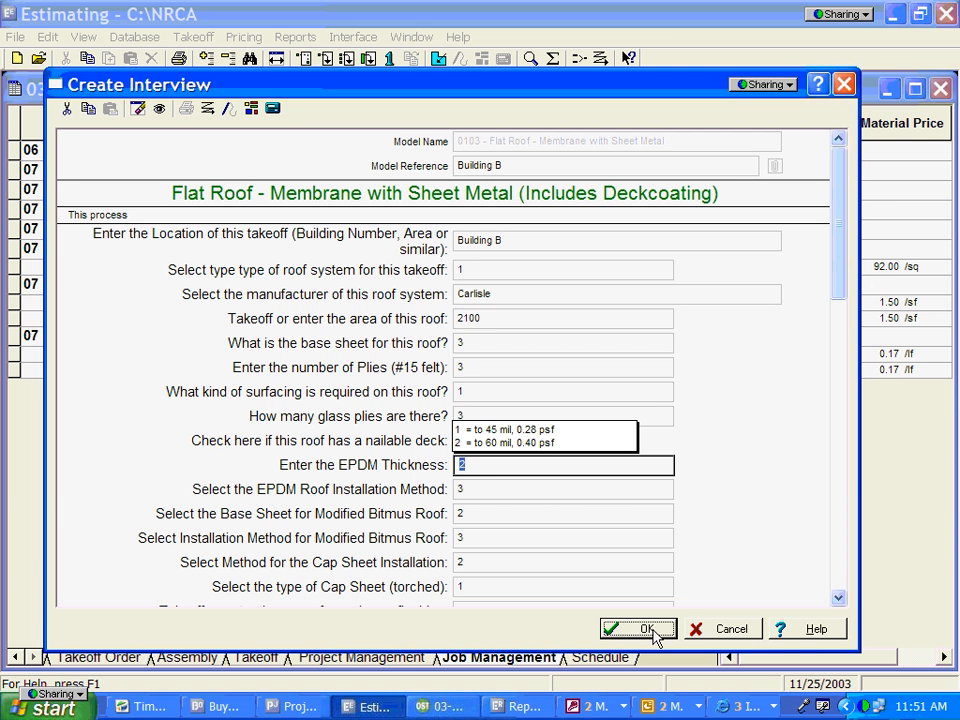
left_click(646, 629)
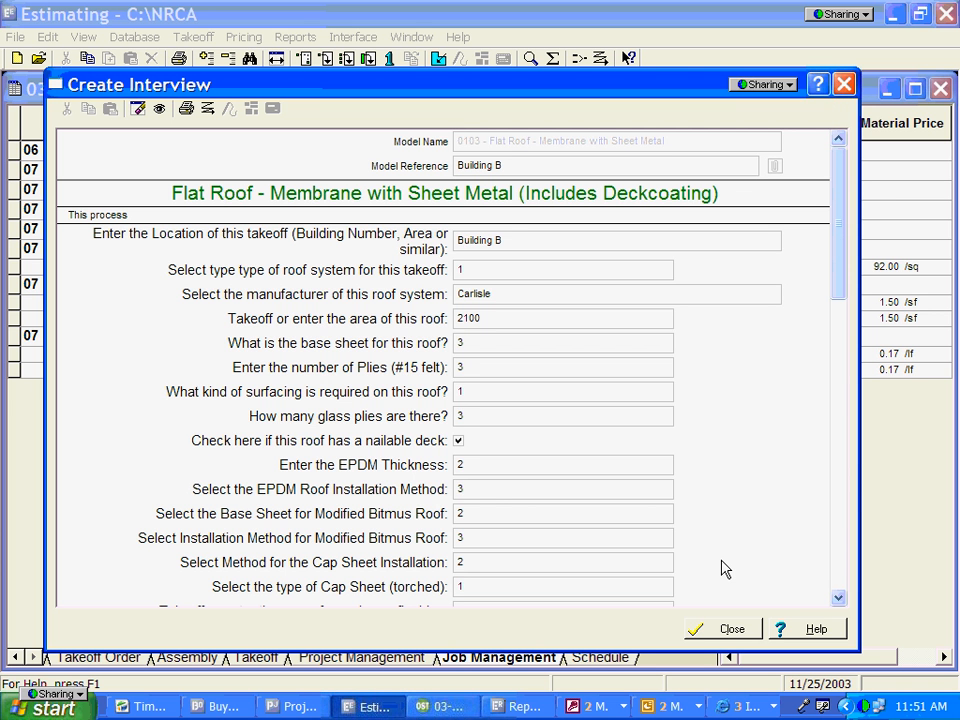
left_click(725, 628)
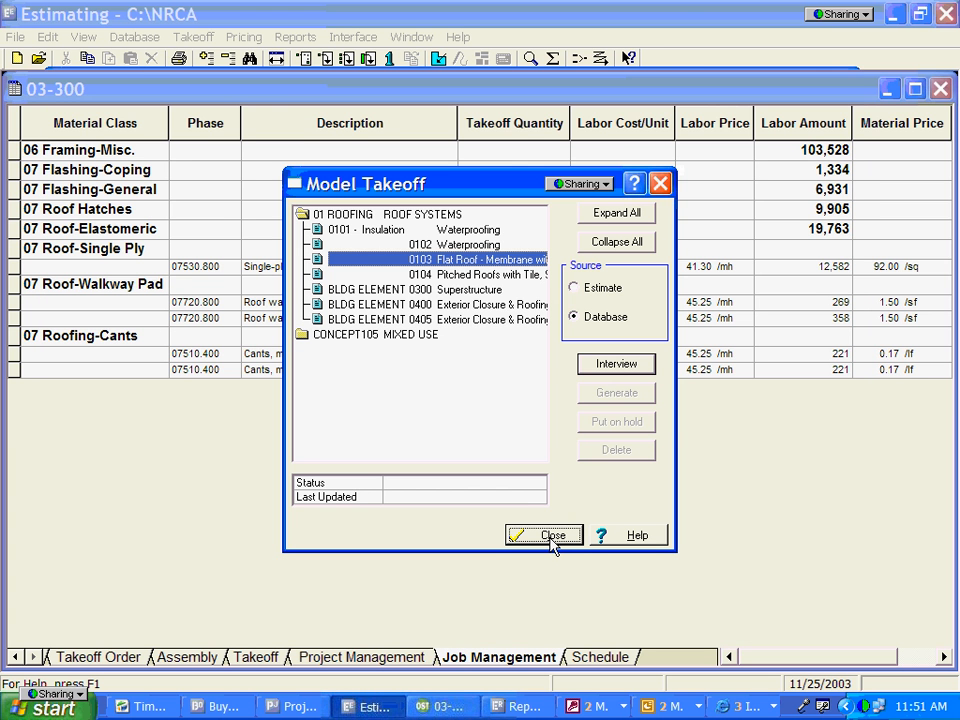
Step: Collapse the 07 Roof-Single Ply, 07 Roof-Walkway Pad and 07 Roofing-Cants classes in the estimate
left_click(42, 252)
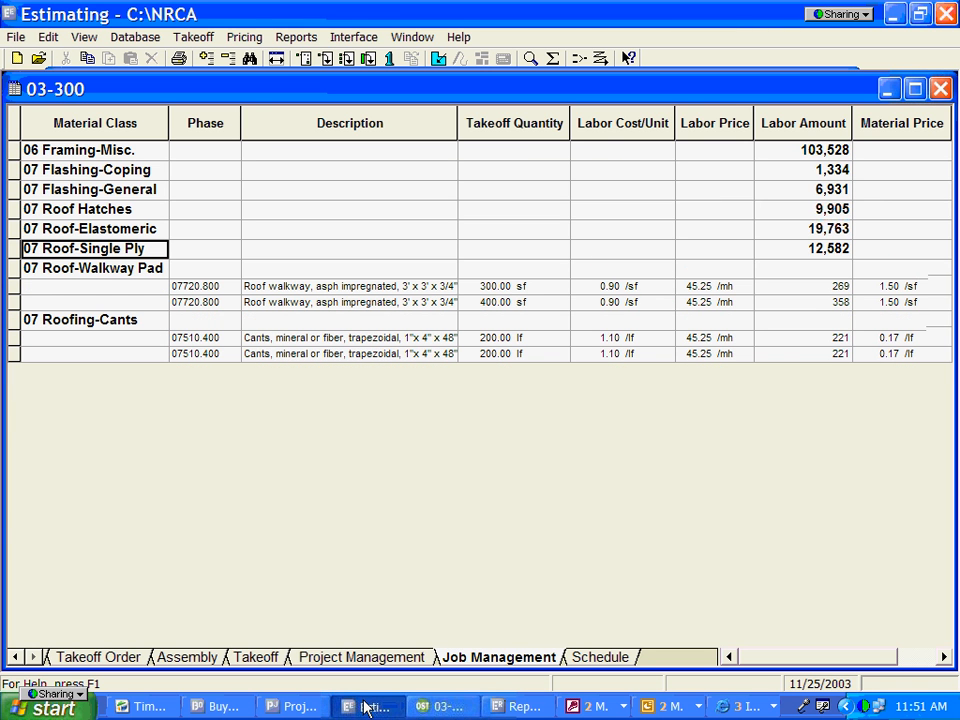
left_click(47, 268)
left_click(60, 287)
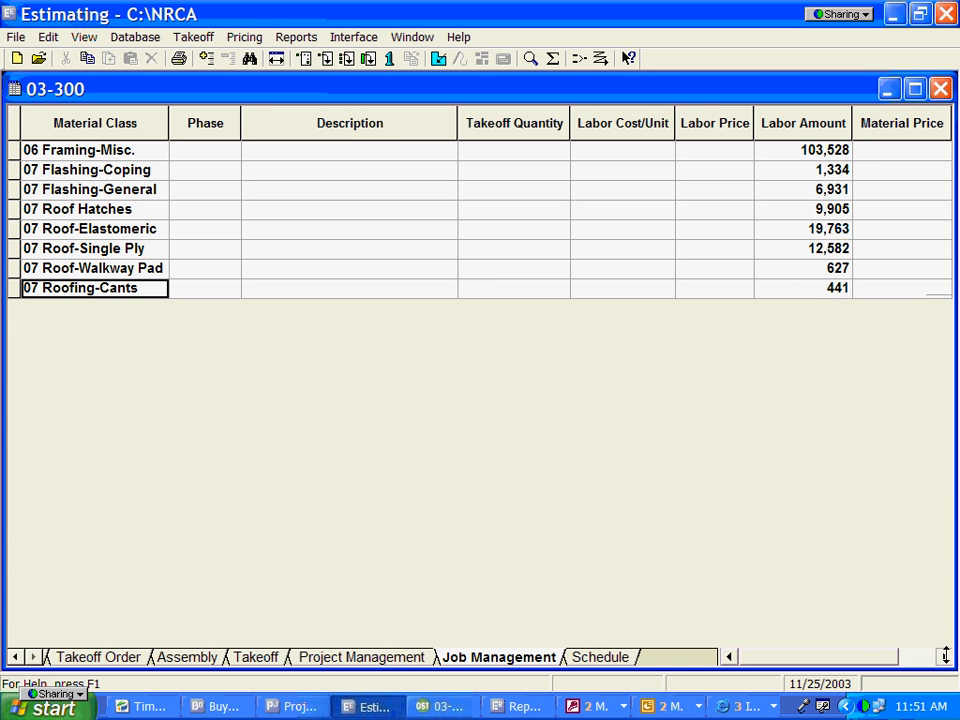
Step: Review the labor and material amounts per material class and expand 06 Framing-Misc. to see its items
left_click(944, 657)
left_click(944, 657)
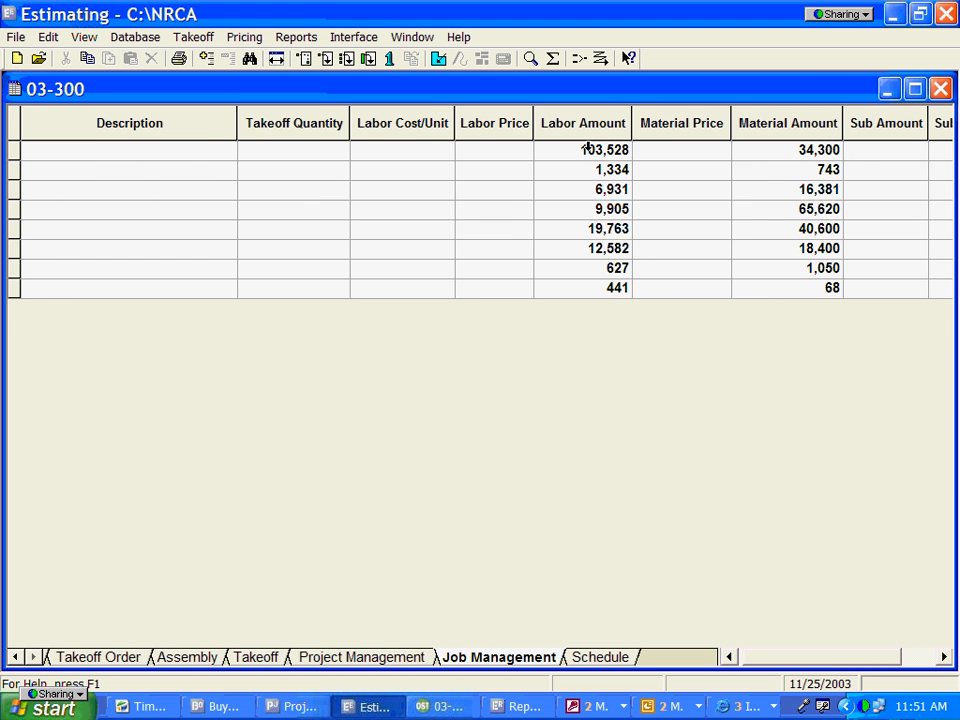
left_click(729, 658)
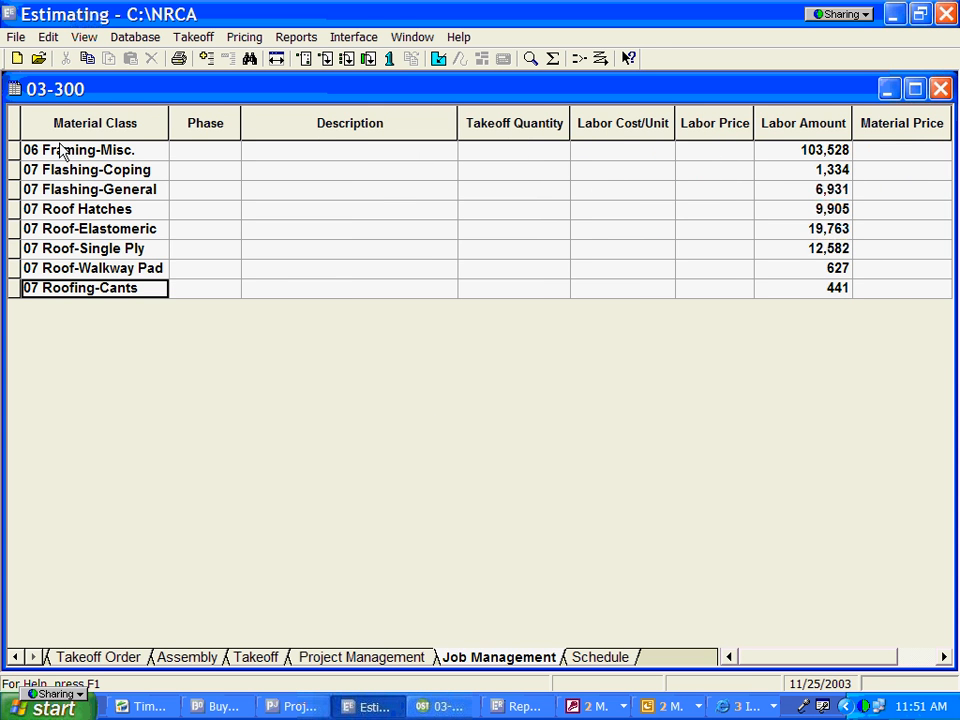
double_click(47, 152)
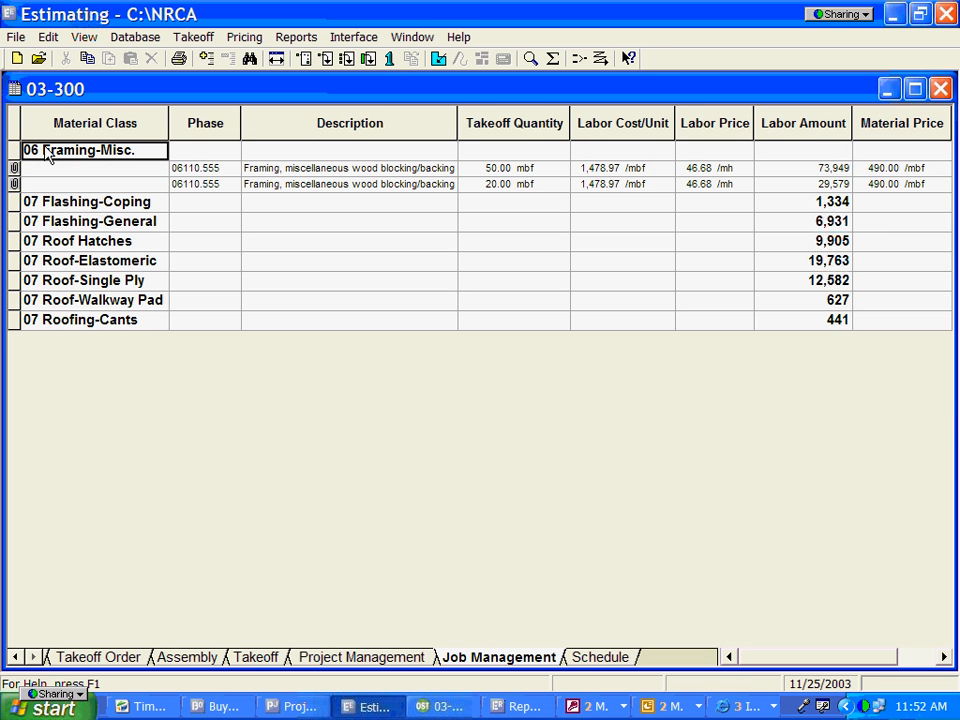
Step: Expand the 07 Flashing-Coping and 07 Roof Hatches material classes to see their items
double_click(68, 204)
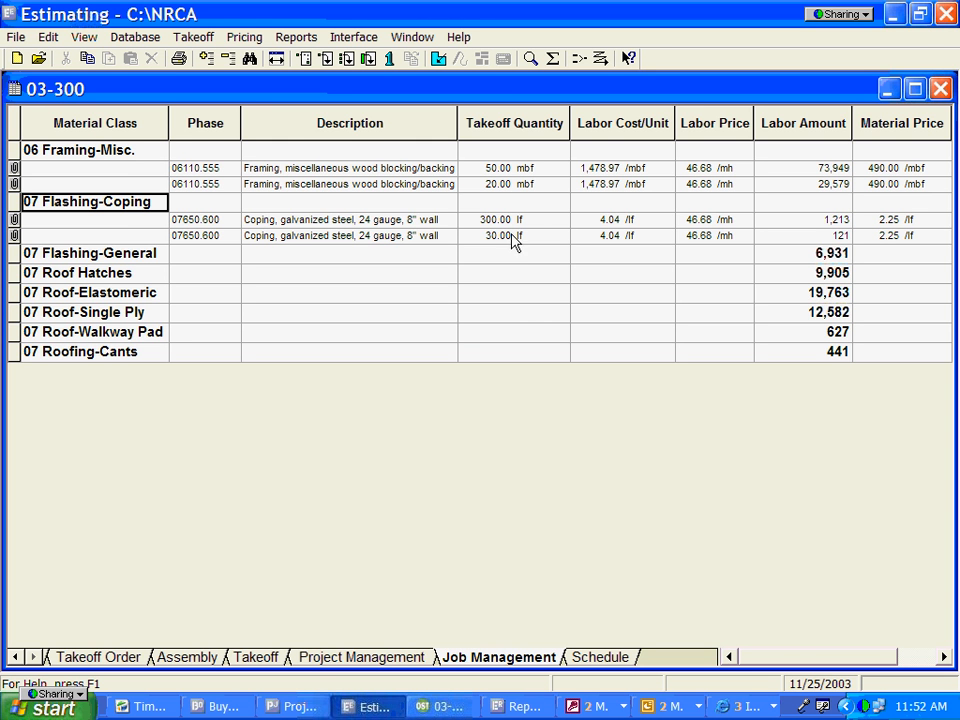
double_click(97, 273)
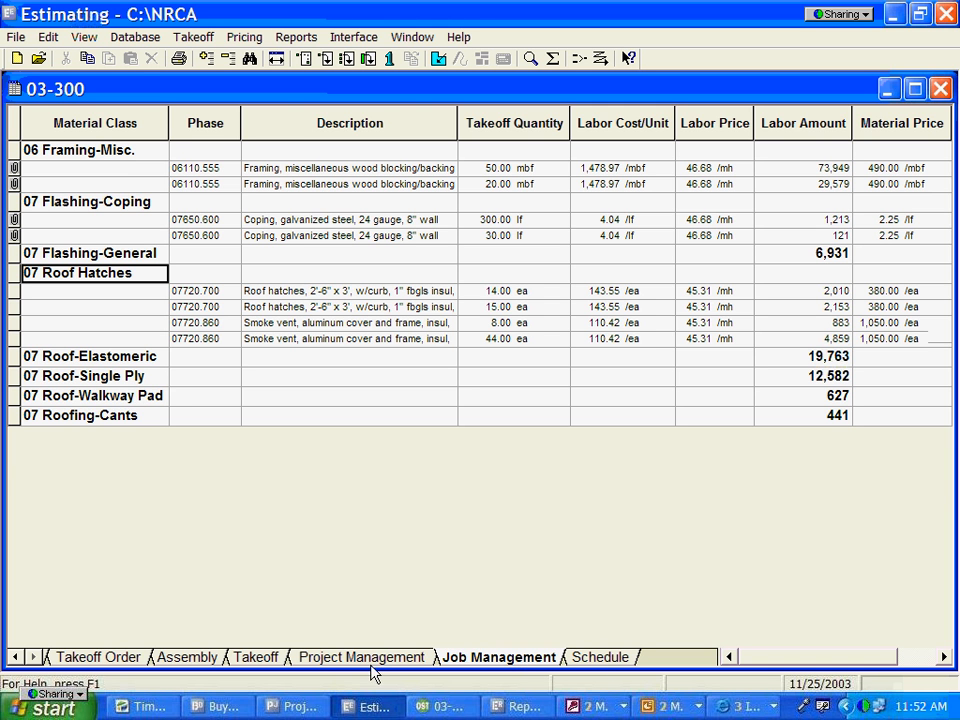
Step: Show the estimate by phase and location in the Project Management layout and collapse its items to totals per tower
left_click(399, 657)
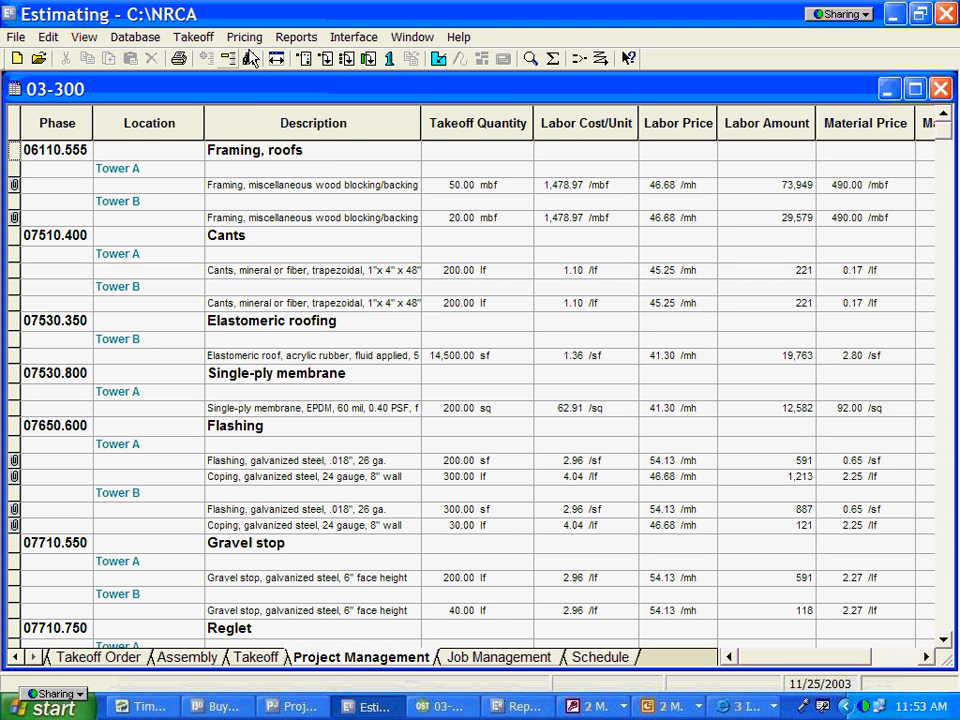
left_click(250, 58)
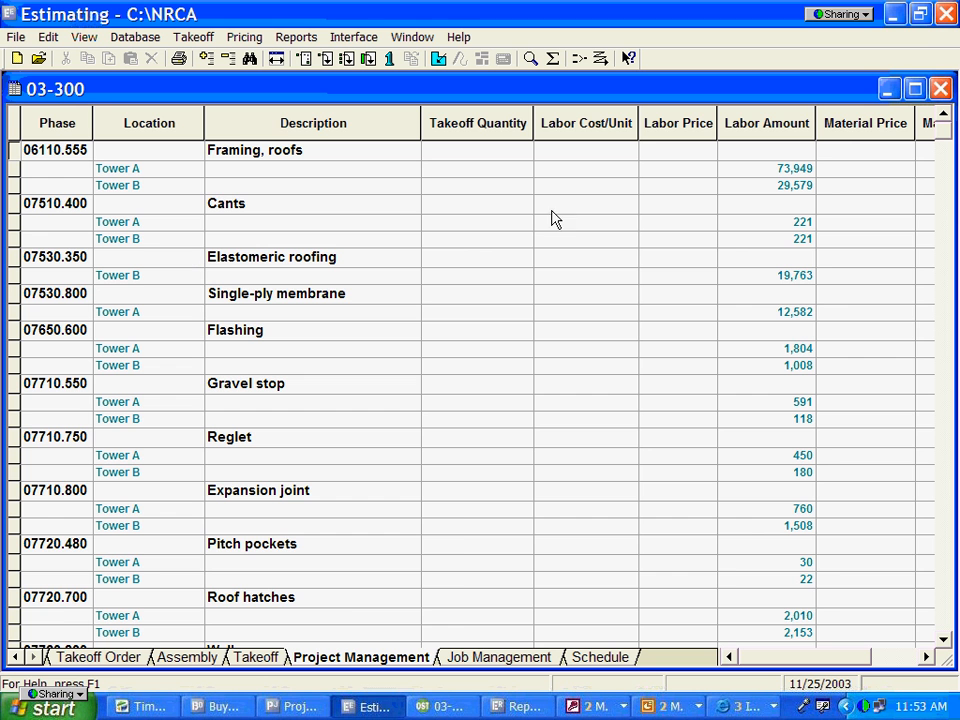
left_click(925, 658)
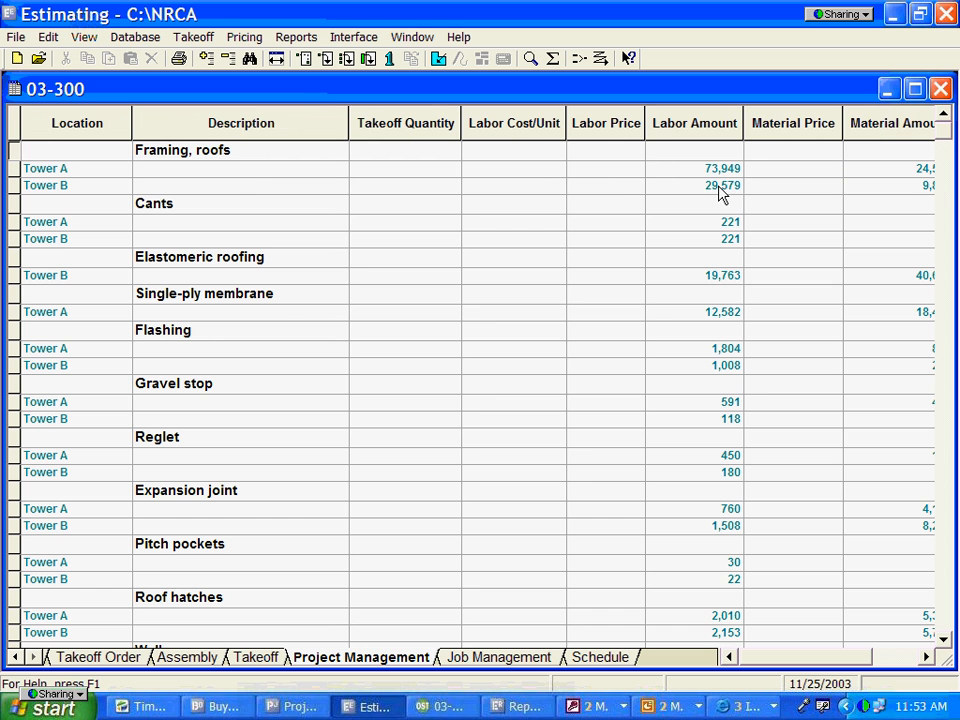
Step: Expand Tower B under Framing, roofs and both towers under Flashing to examine the items behind their labor amounts
left_click(722, 188)
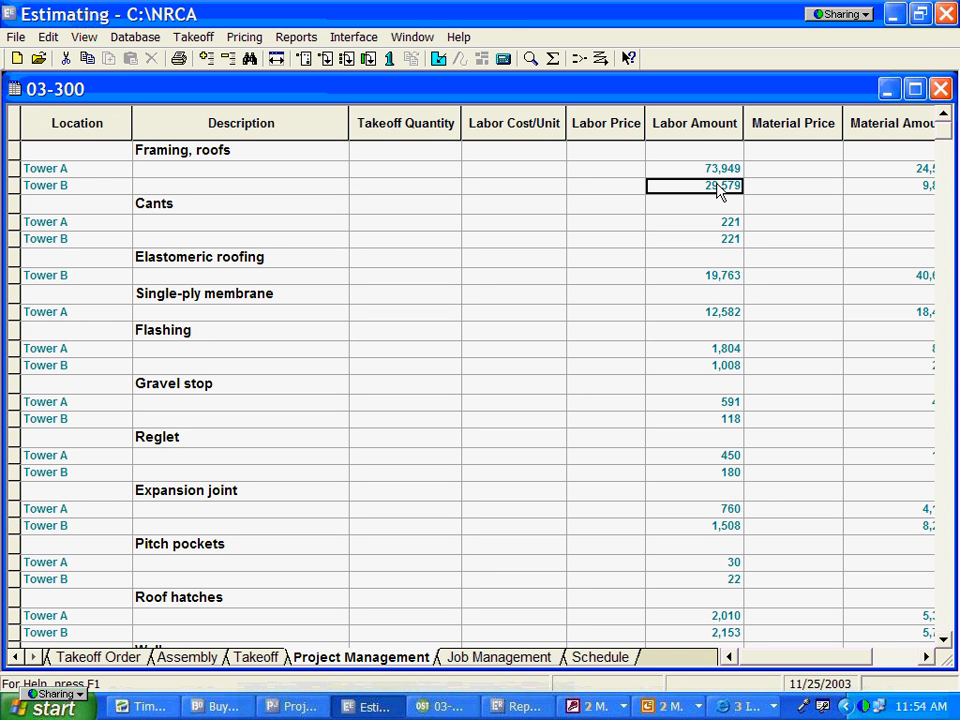
left_click(50, 190)
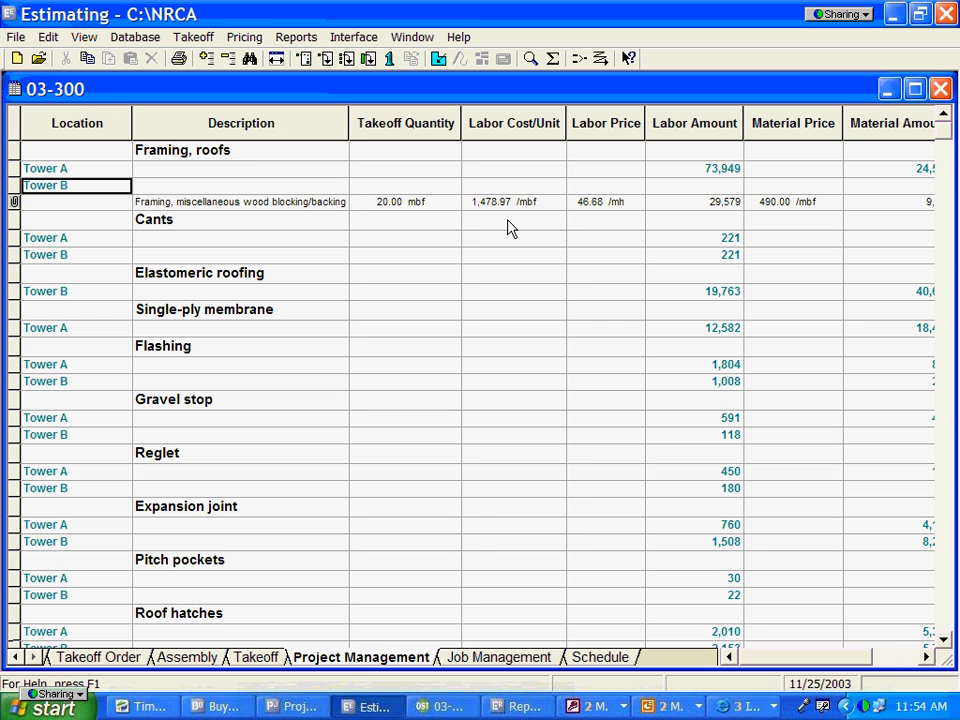
left_click(728, 203)
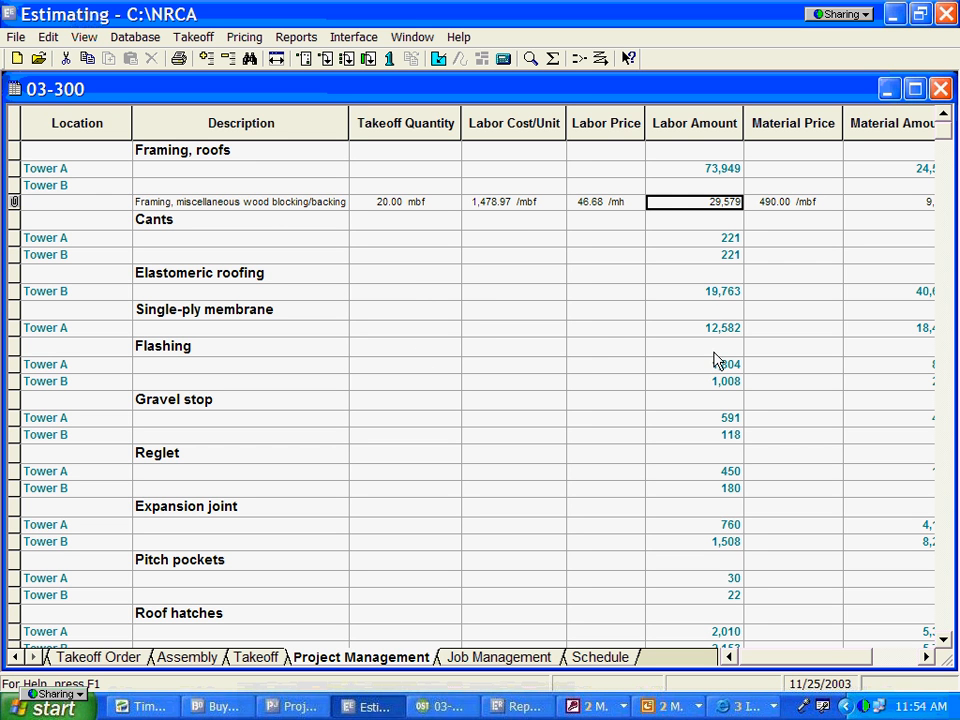
left_click(40, 384)
double_click(40, 386)
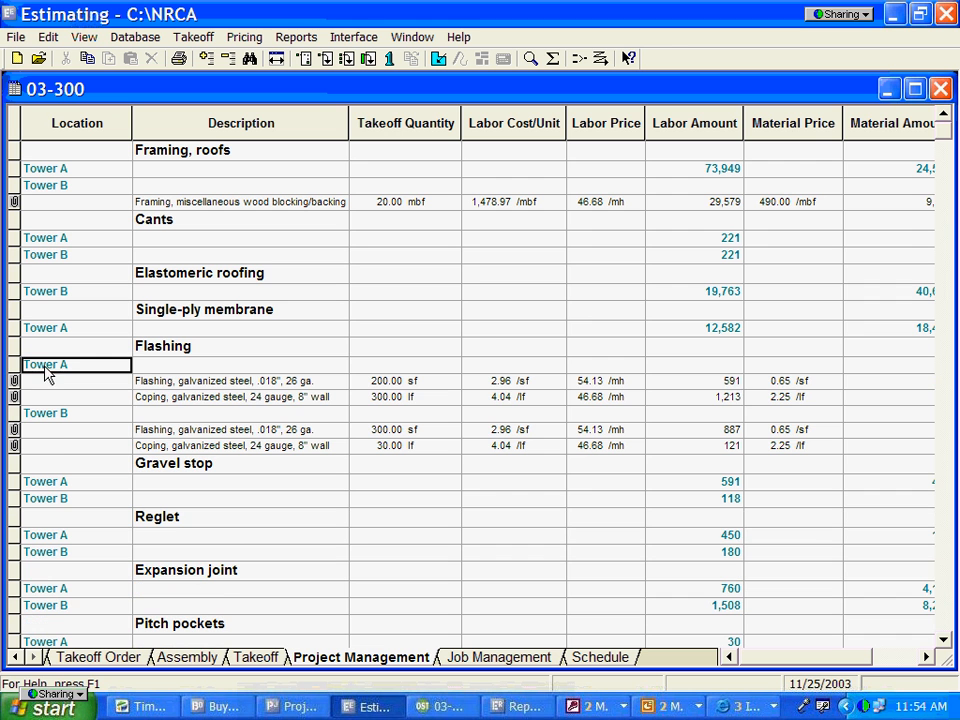
Step: Collapse the Flashing phase and set its total labor amount to 4000, using the Spread adjustment type
double_click(142, 352)
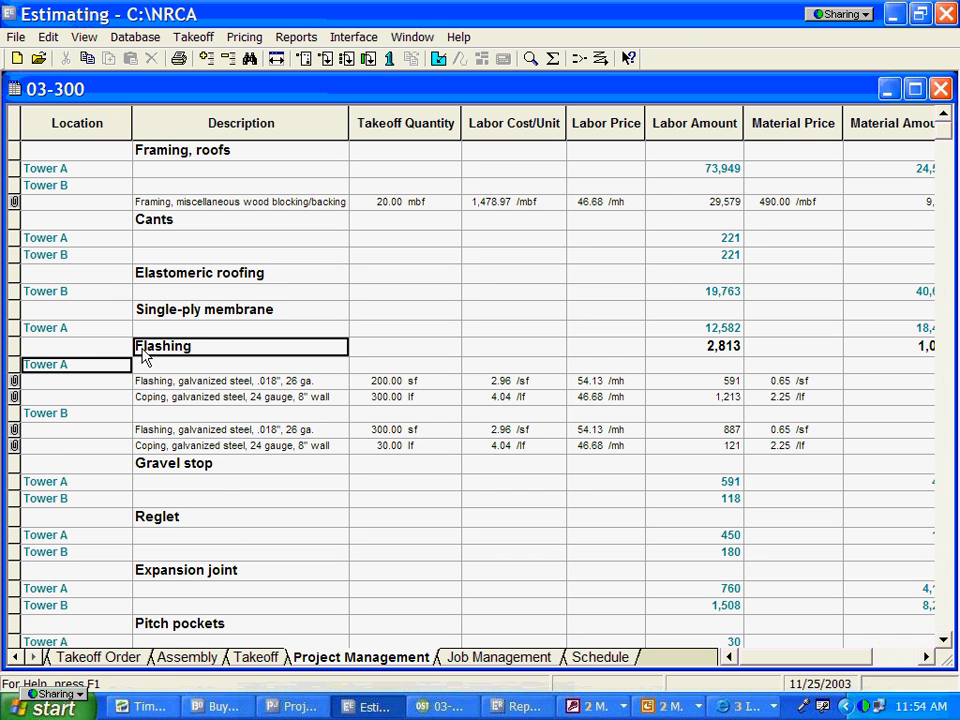
left_click(725, 350)
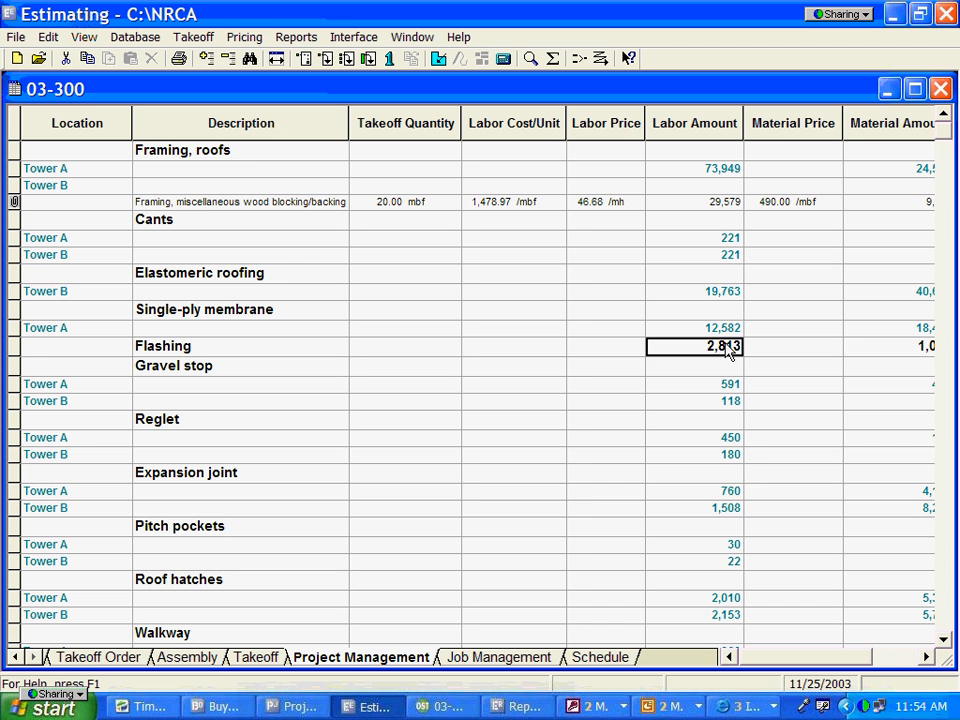
type("4000")
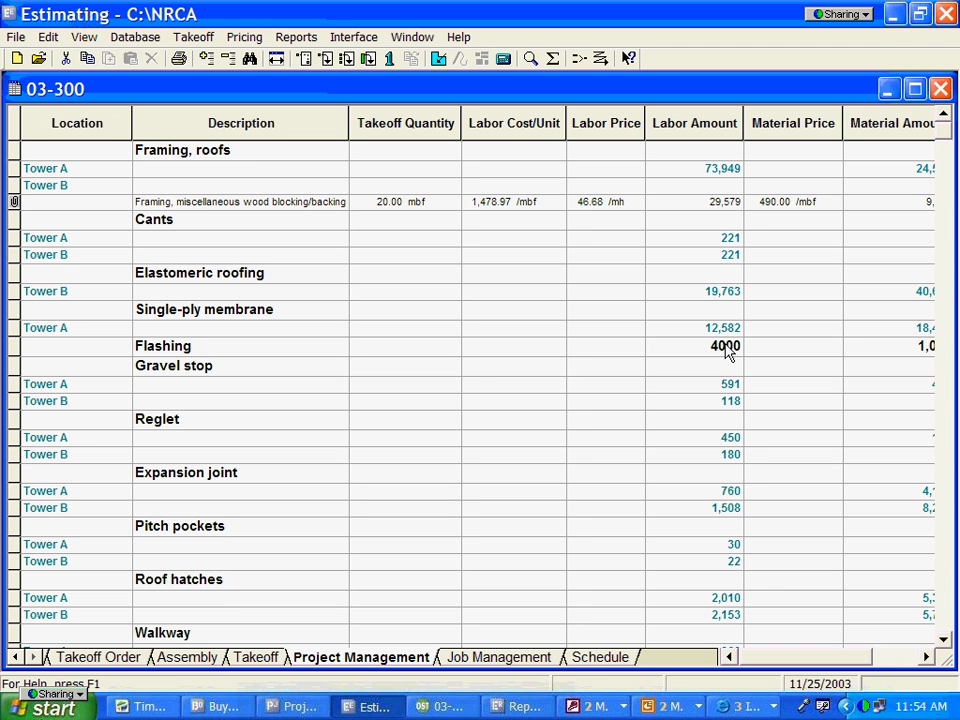
key("Return")
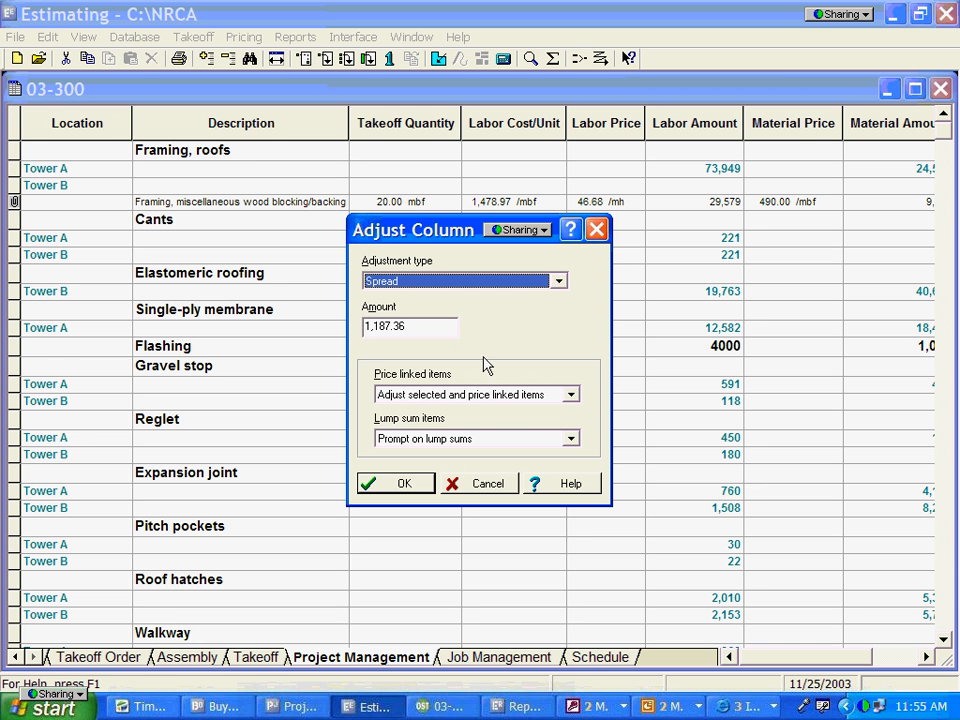
left_click(558, 283)
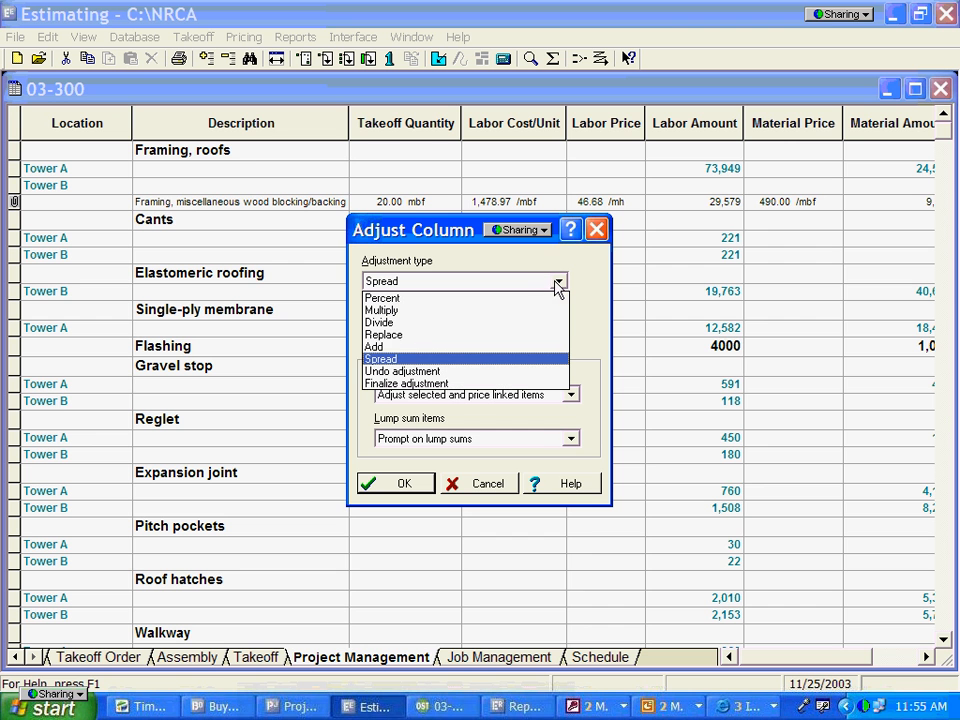
left_click(464, 357)
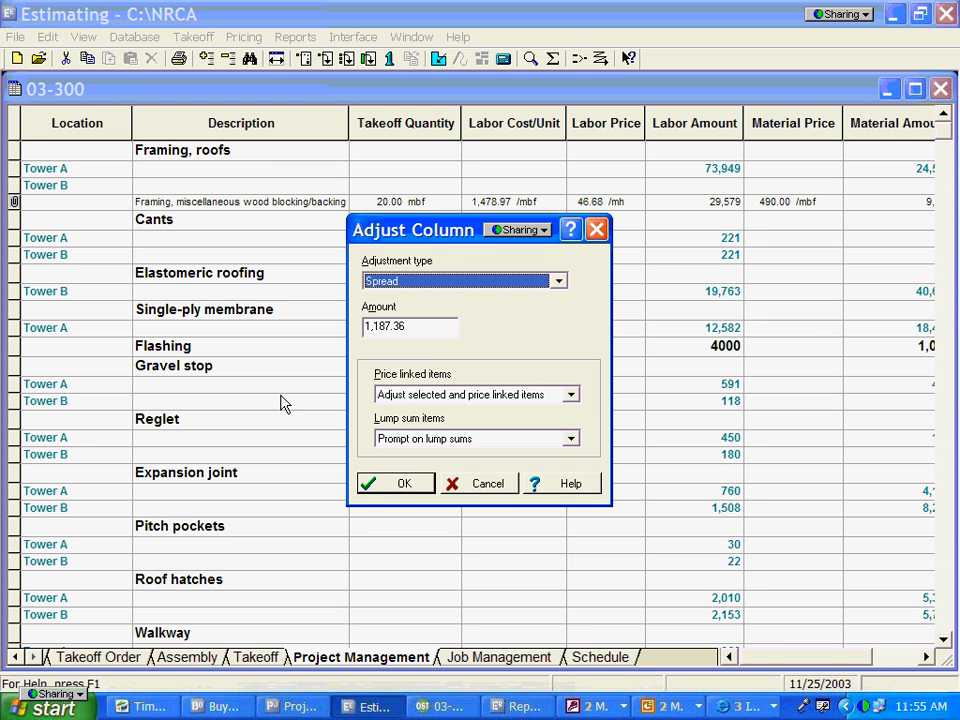
left_click(405, 485)
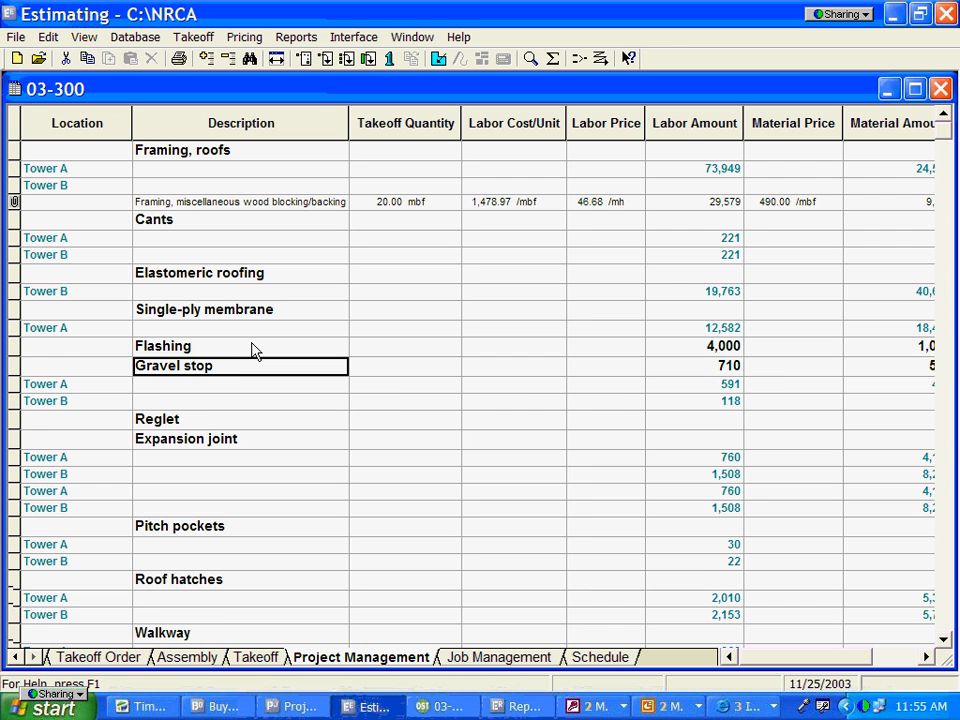
Step: Expand the Flashing phase and its Tower A location to examine the adjusted labor amounts of the items
double_click(252, 350)
double_click(76, 365)
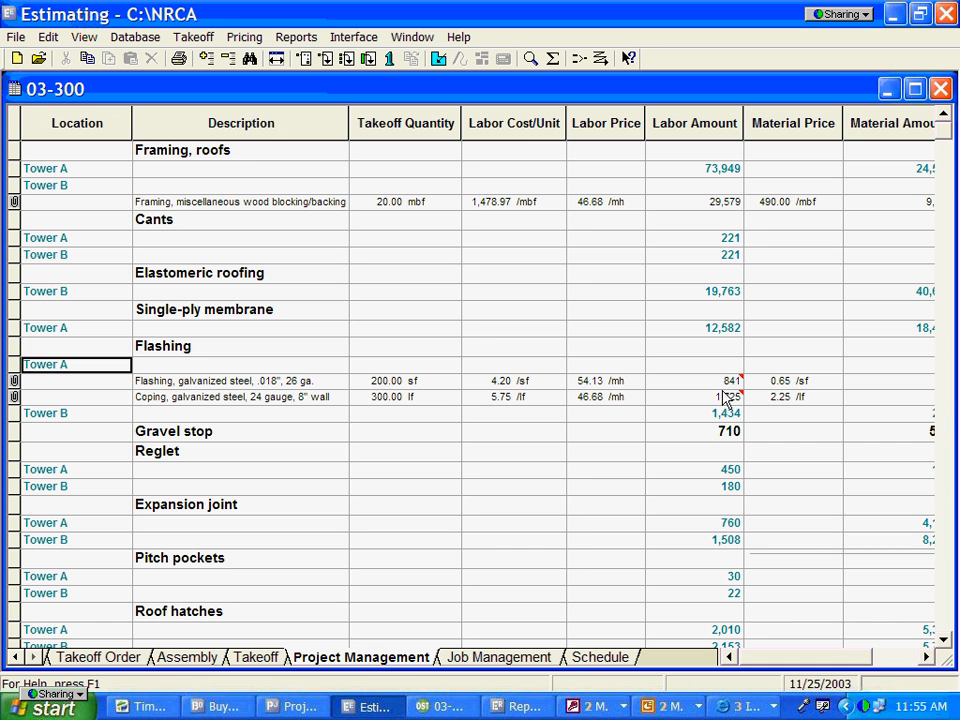
mouse_move(738, 401)
Step: Show the estimate in the Schedule layout, review the Generate Schedule settings, and close the dialog without generating
left_click(603, 657)
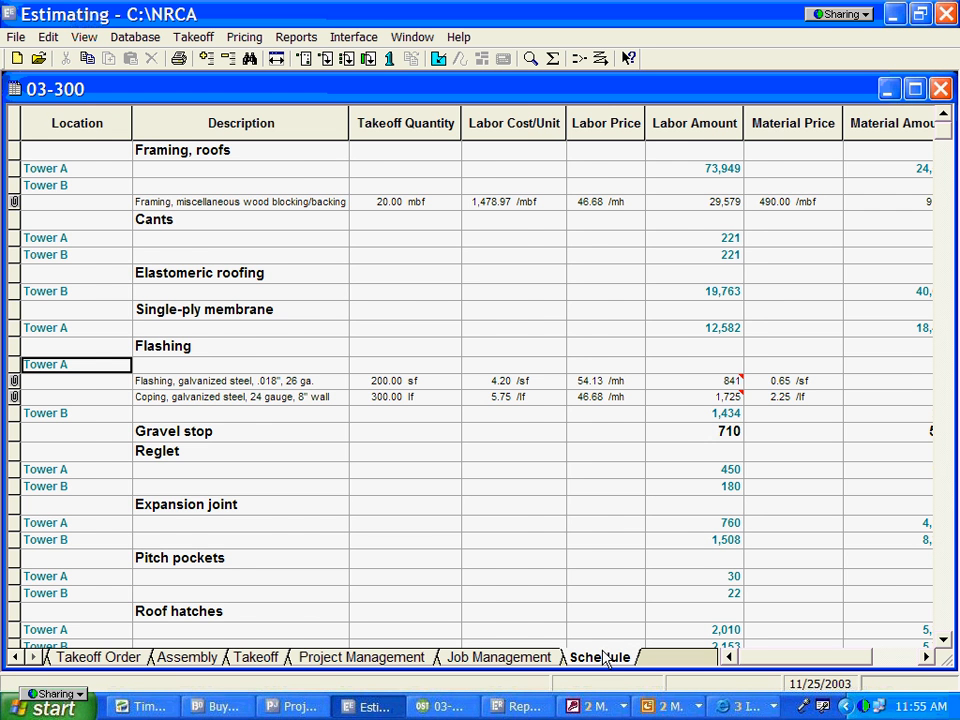
left_click(352, 37)
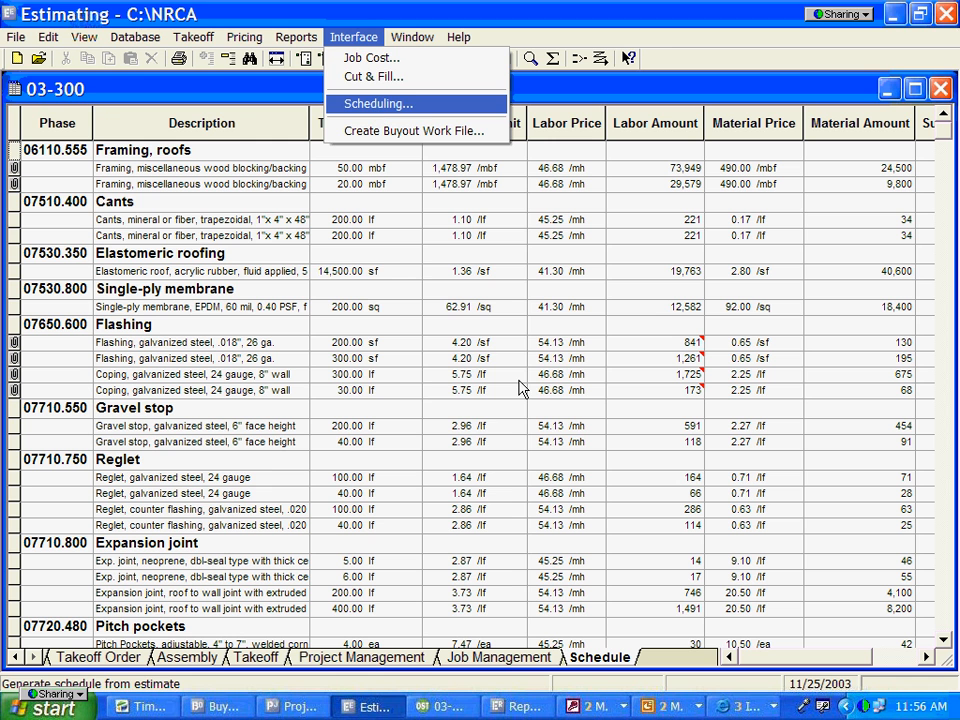
key("Return")
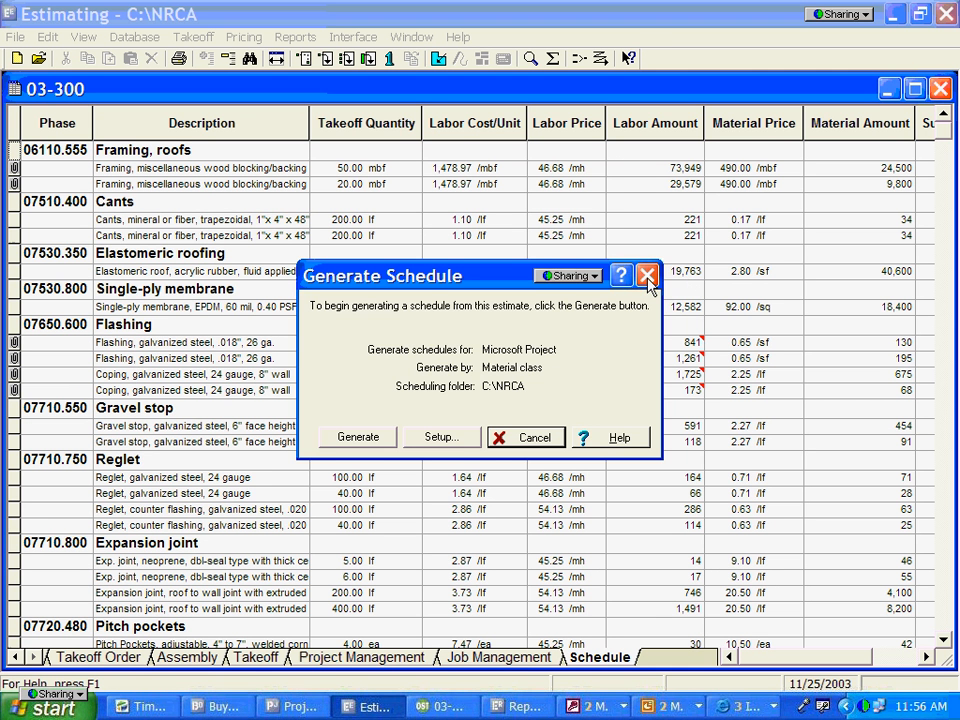
left_click(647, 275)
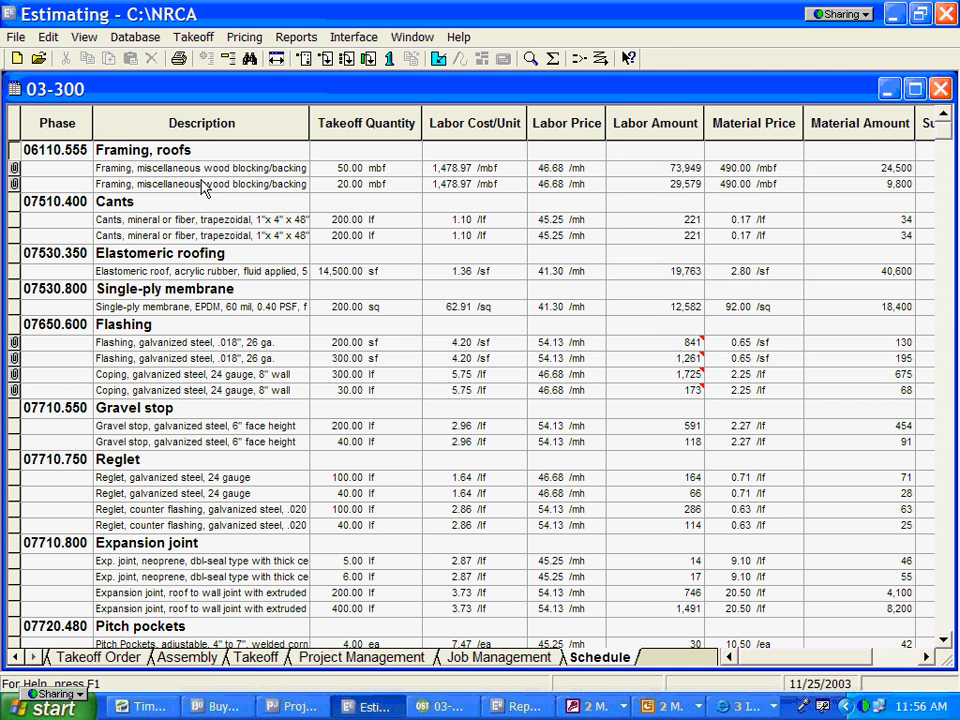
Step: Switch to Buyout and maximize the NRCABUY worksheet window
left_click(218, 707)
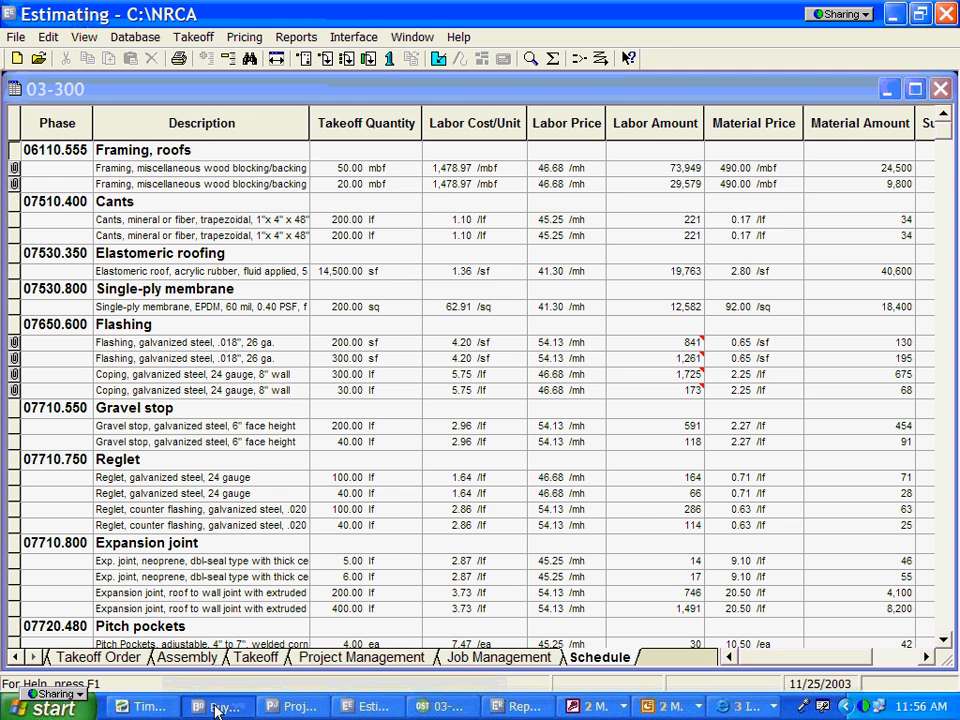
left_click(215, 708)
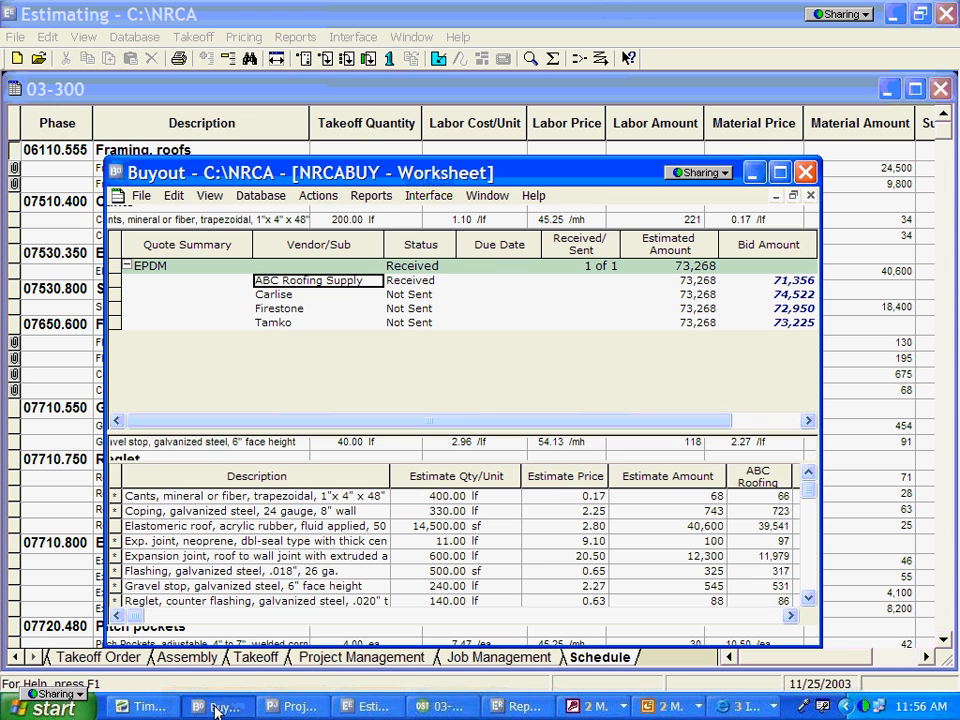
left_click(779, 171)
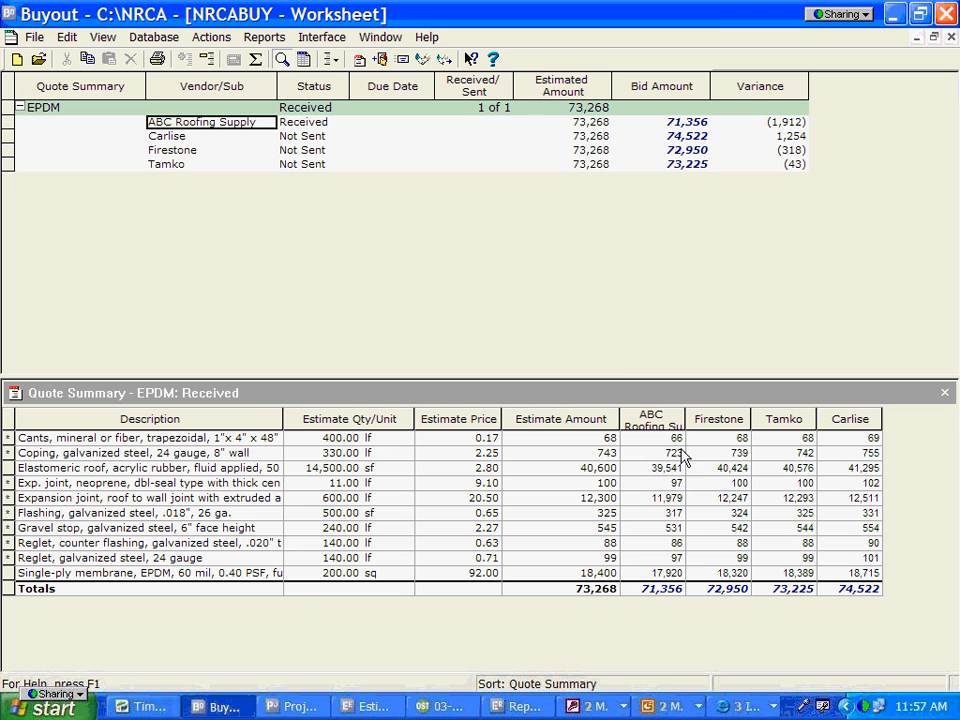
Step: Compare the vendor price columns in the EPDM quote summary, returning to the ABC Roofing Supply column
left_click(651, 421)
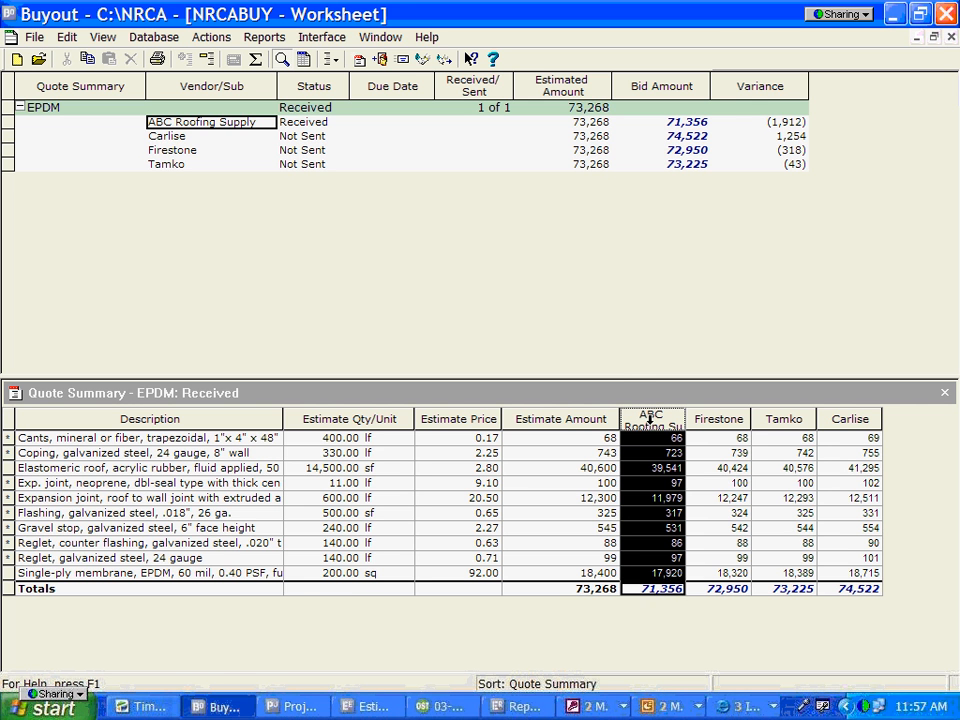
key("Right")
key("Right")
key("Right")
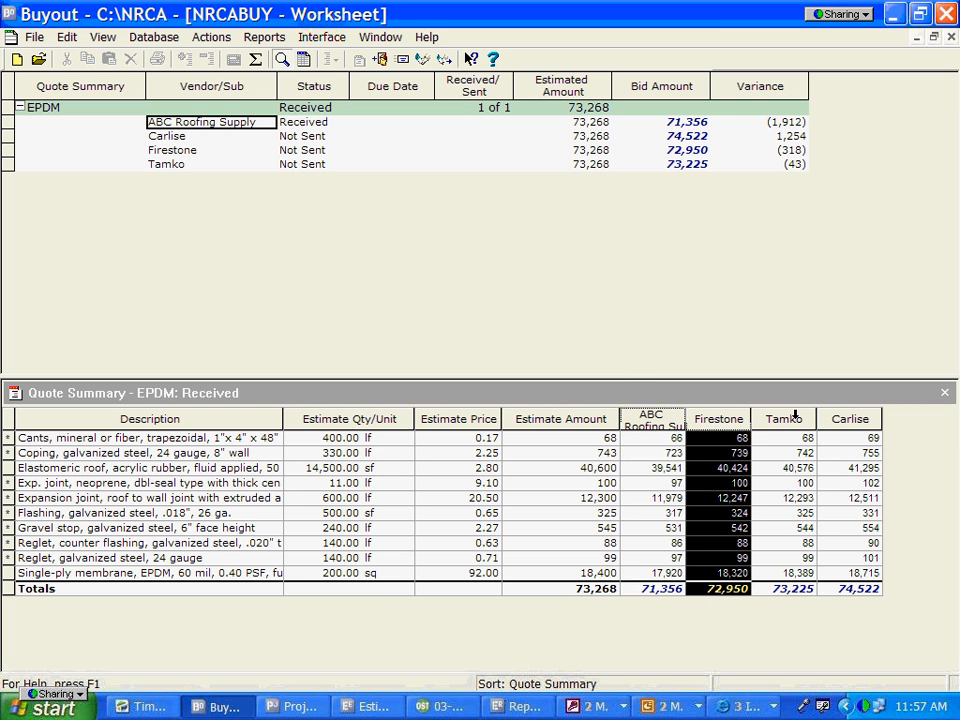
key("Left")
key("Left")
key("Left")
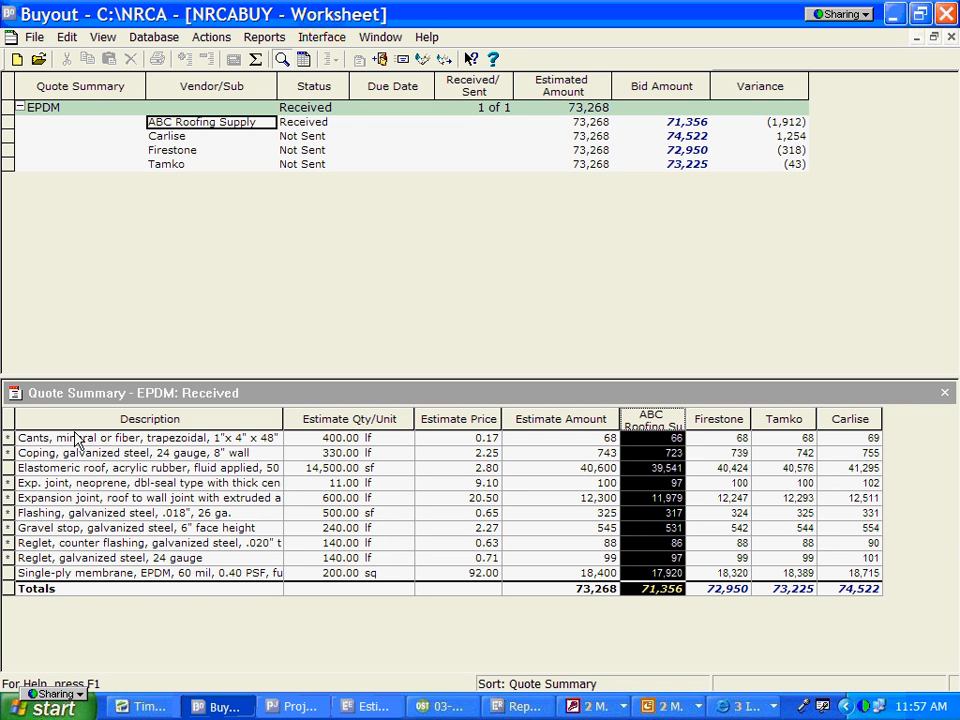
Step: Preview the Request For Quote for ABC Roofing Supply, zoom in to read it, and close the preview
left_click(183, 117)
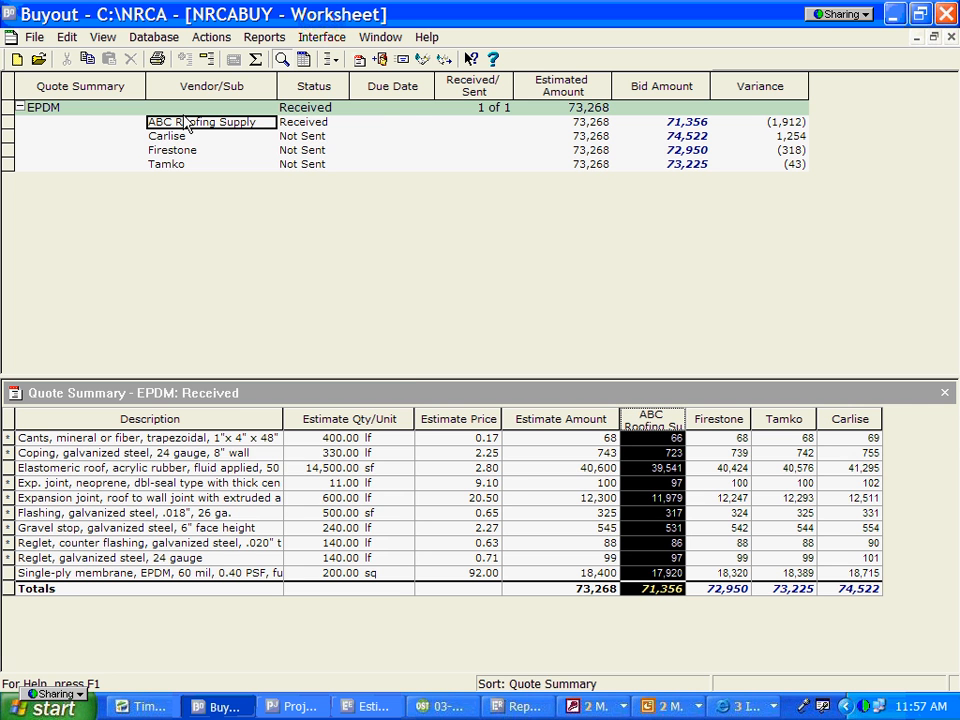
right_click(184, 120)
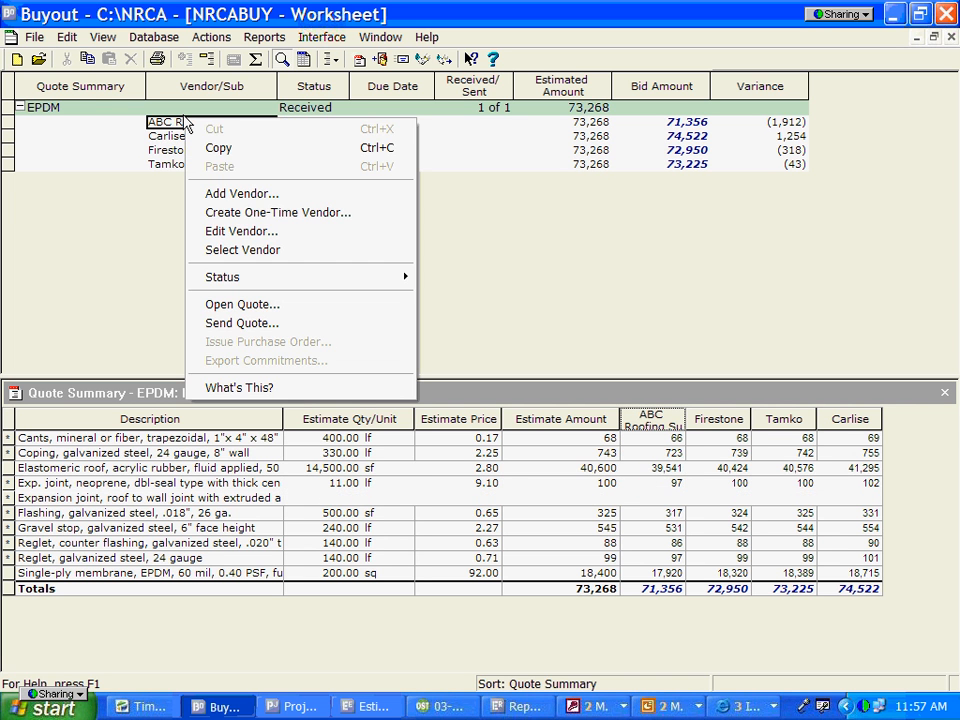
left_click(230, 323)
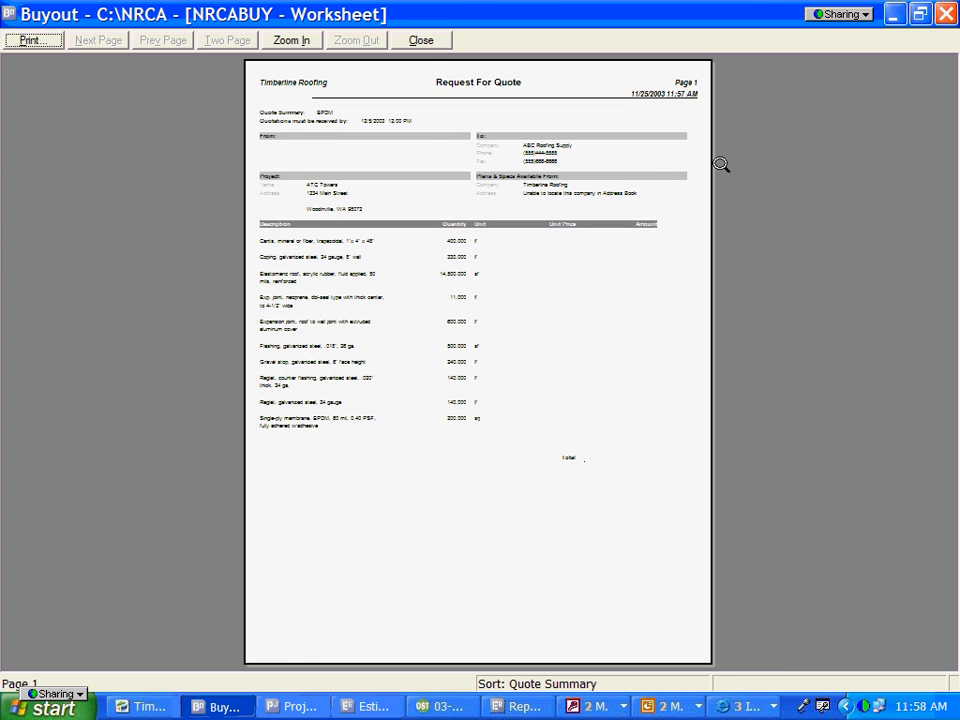
left_click(721, 163)
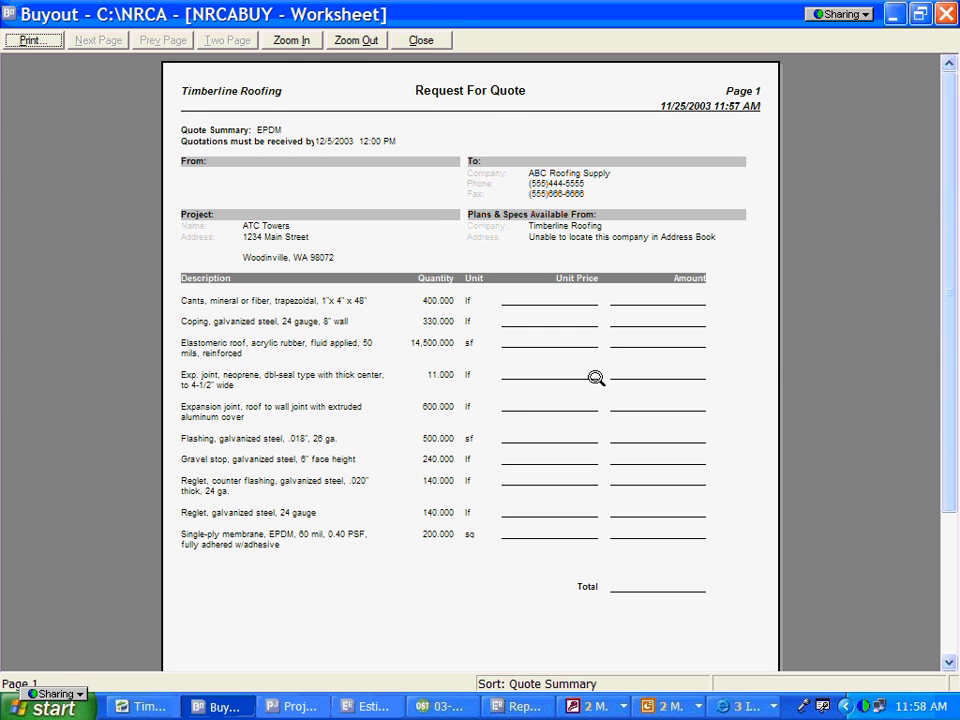
left_click(420, 38)
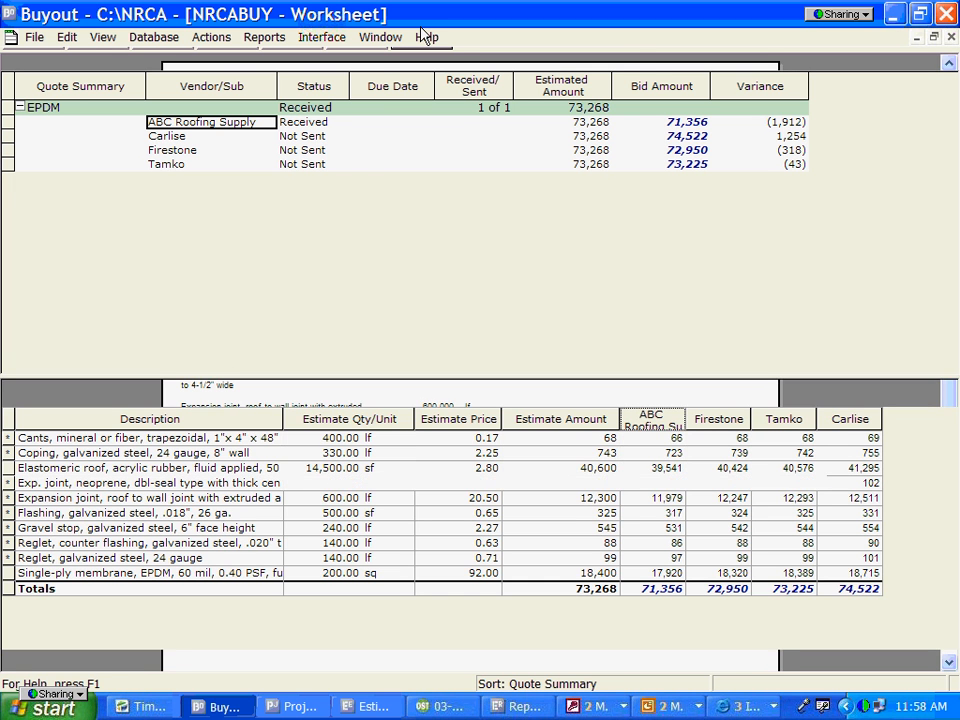
Step: Set the ABC Roofing Supply total in the EPDM quote summary to 72500
left_click(685, 490)
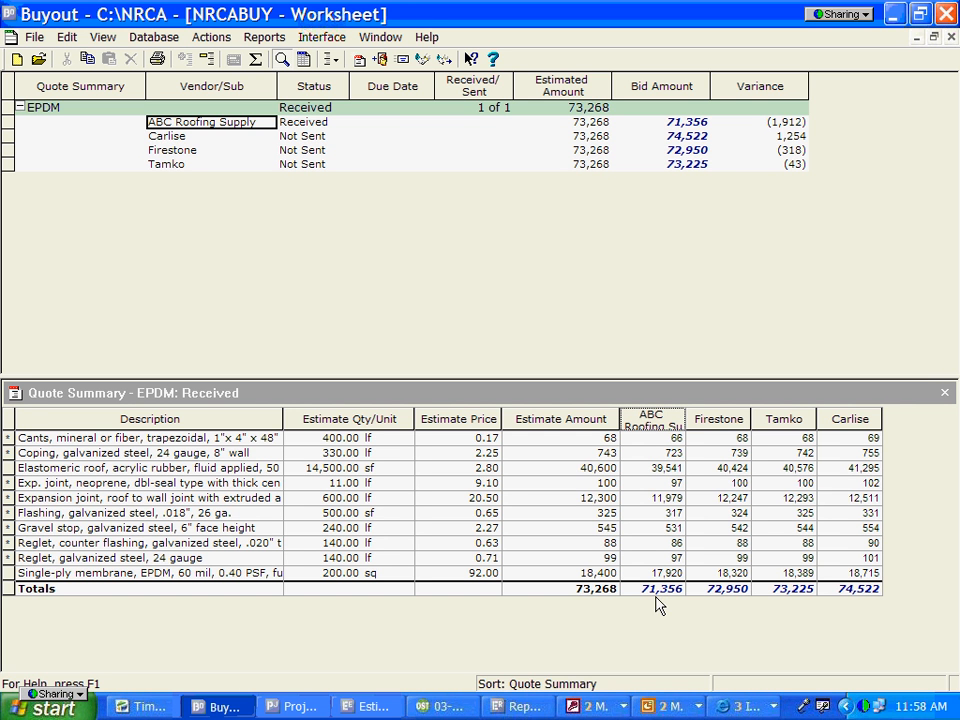
left_click(655, 592)
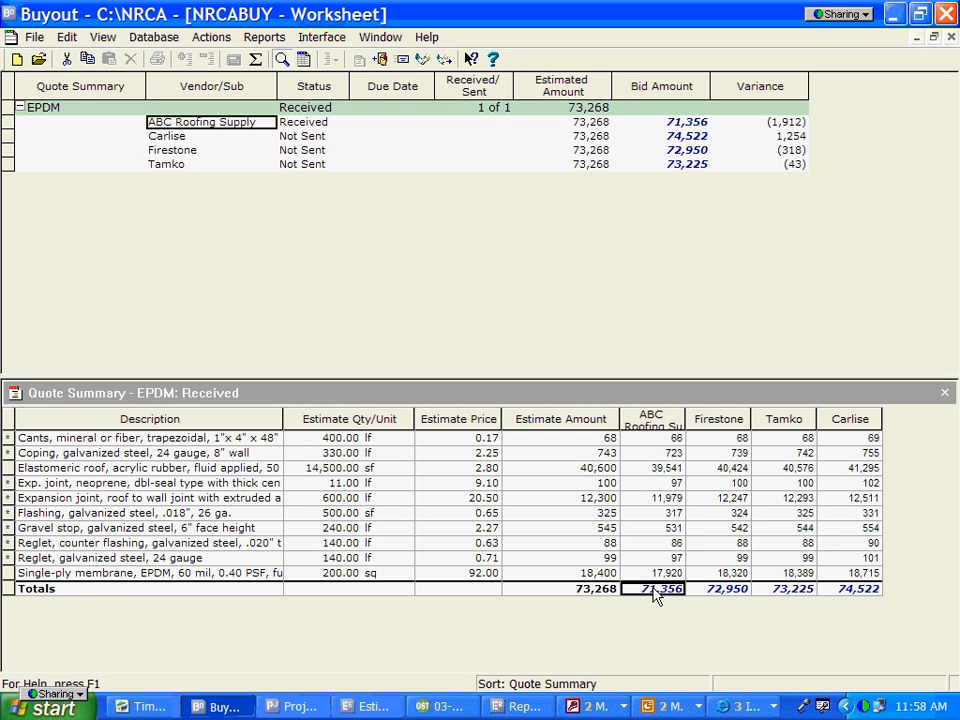
type("72500")
key("Return")
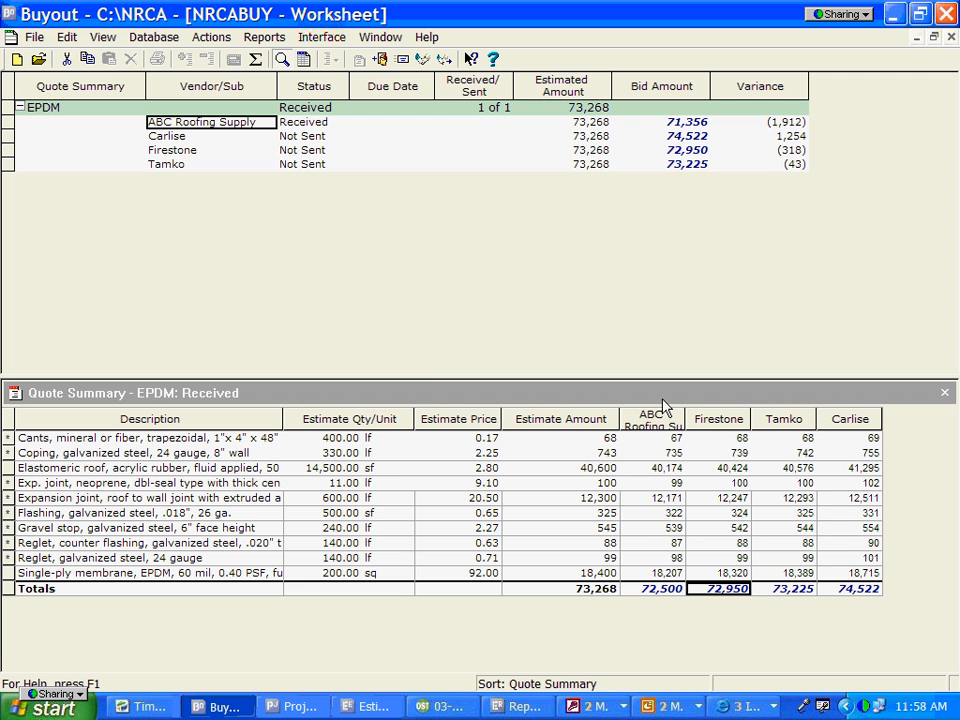
Step: Select ABC Roofing Supply as the vendor for the EPDM quote summary and check which vendor actions are available
right_click(197, 127)
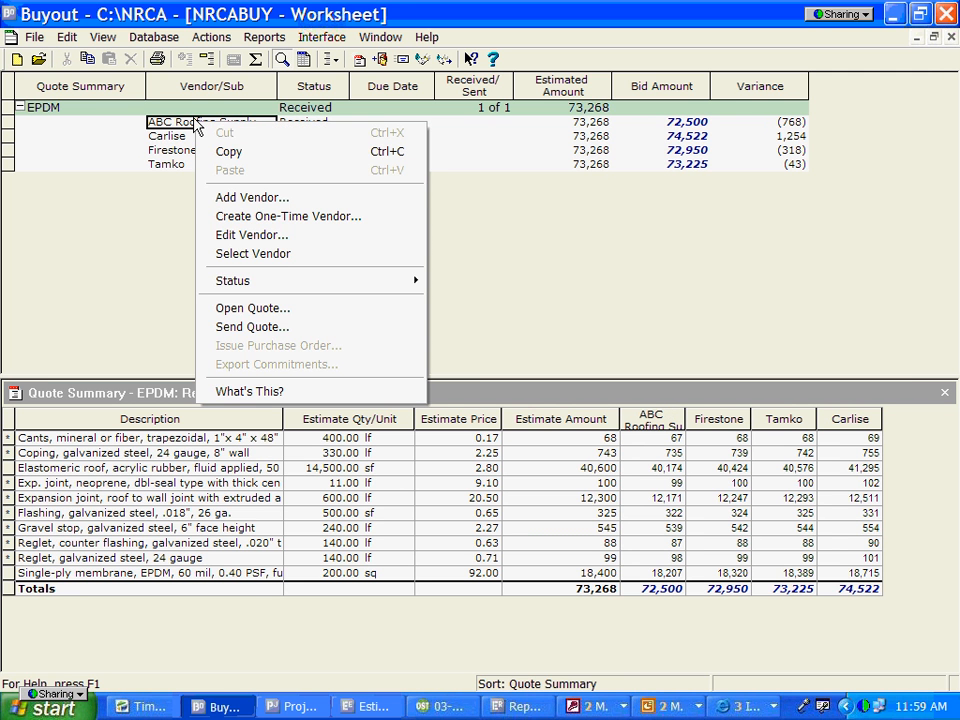
left_click(228, 254)
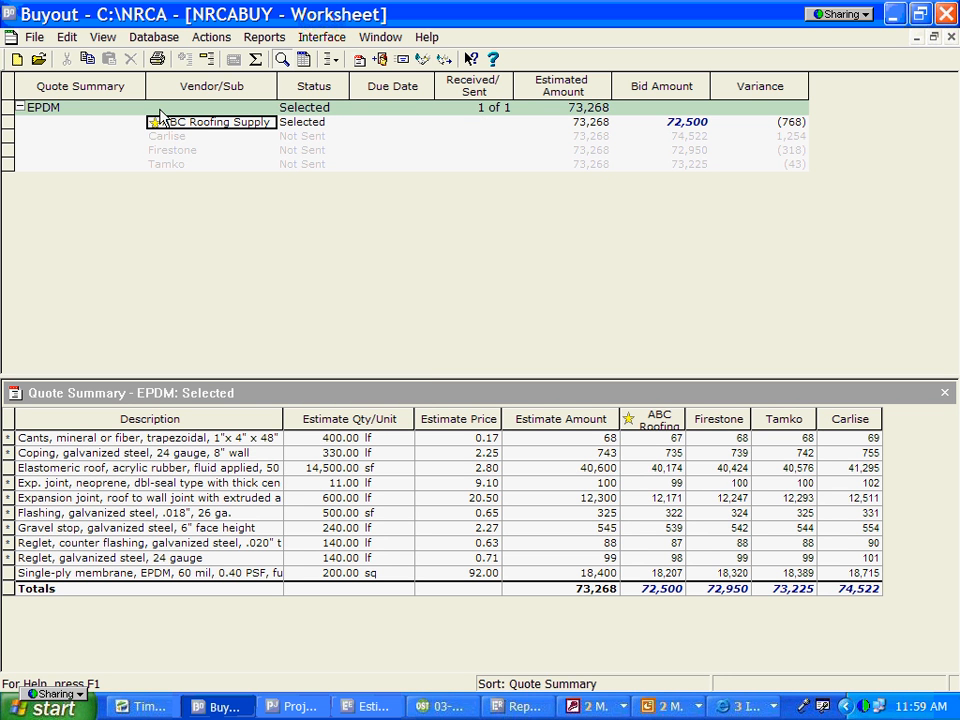
right_click(186, 120)
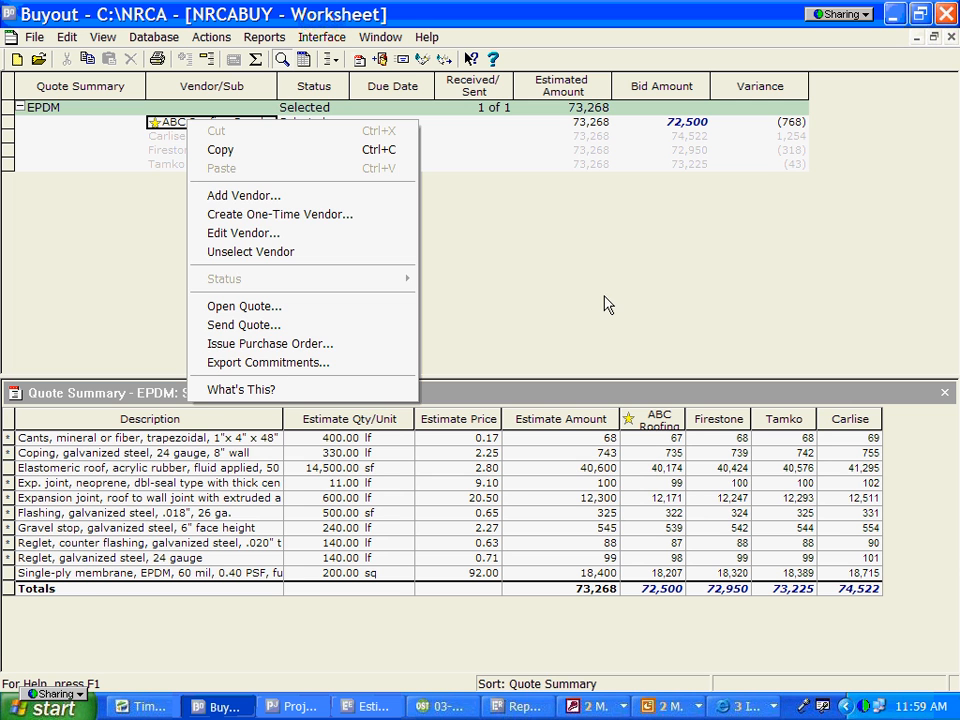
left_click(686, 222)
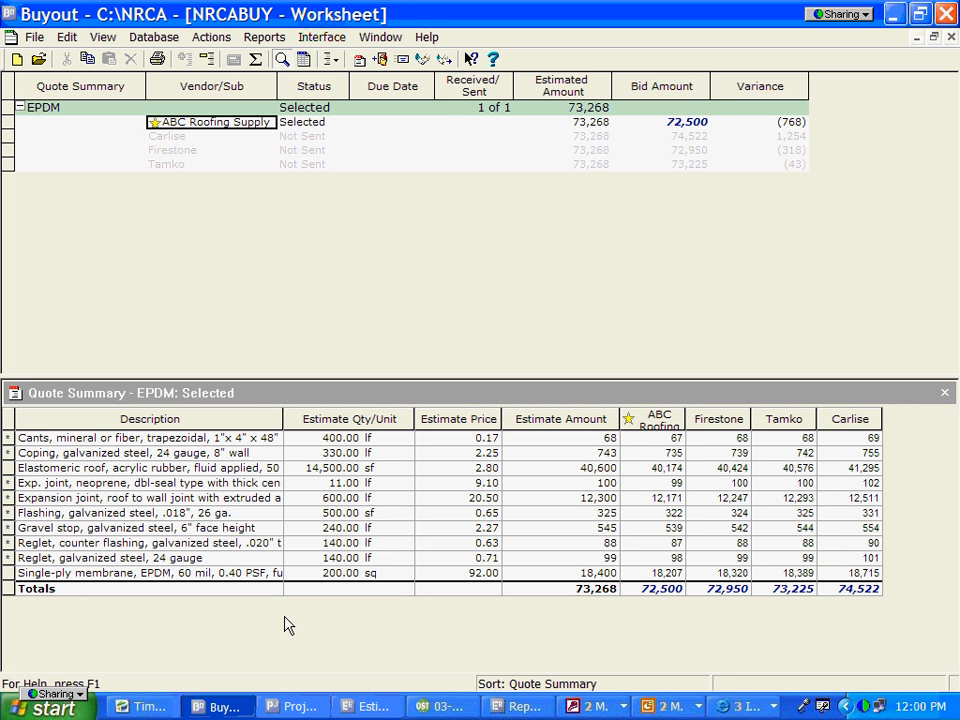
Step: Switch to Project Management and examine the NW Food Warehouse job's cost codes, drilling into Built-Up Bituminous Roof
left_click(138, 708)
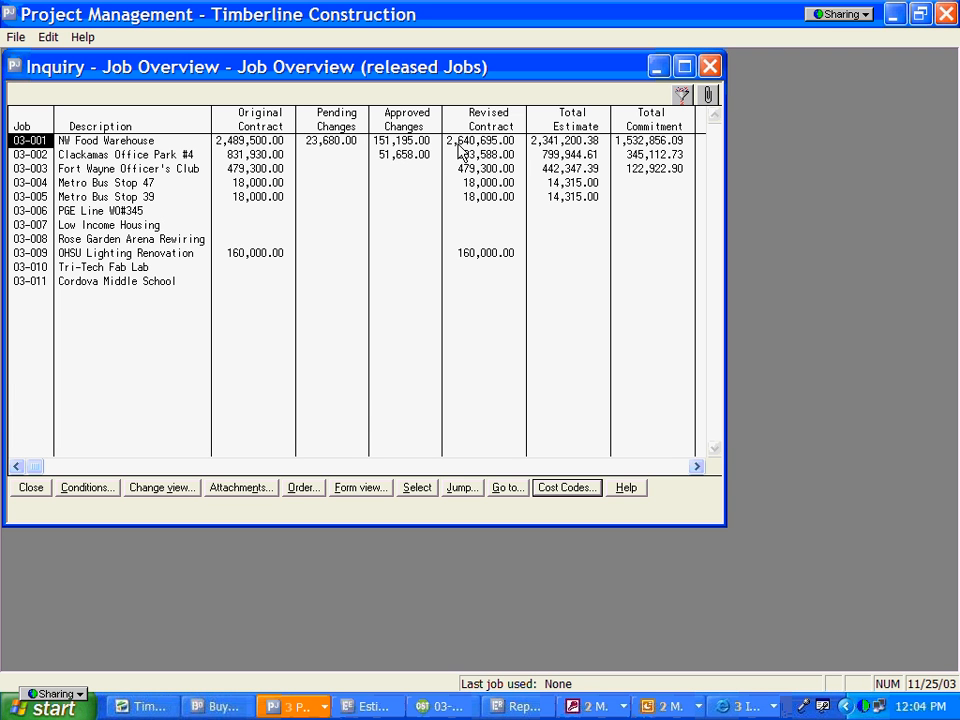
double_click(27, 142)
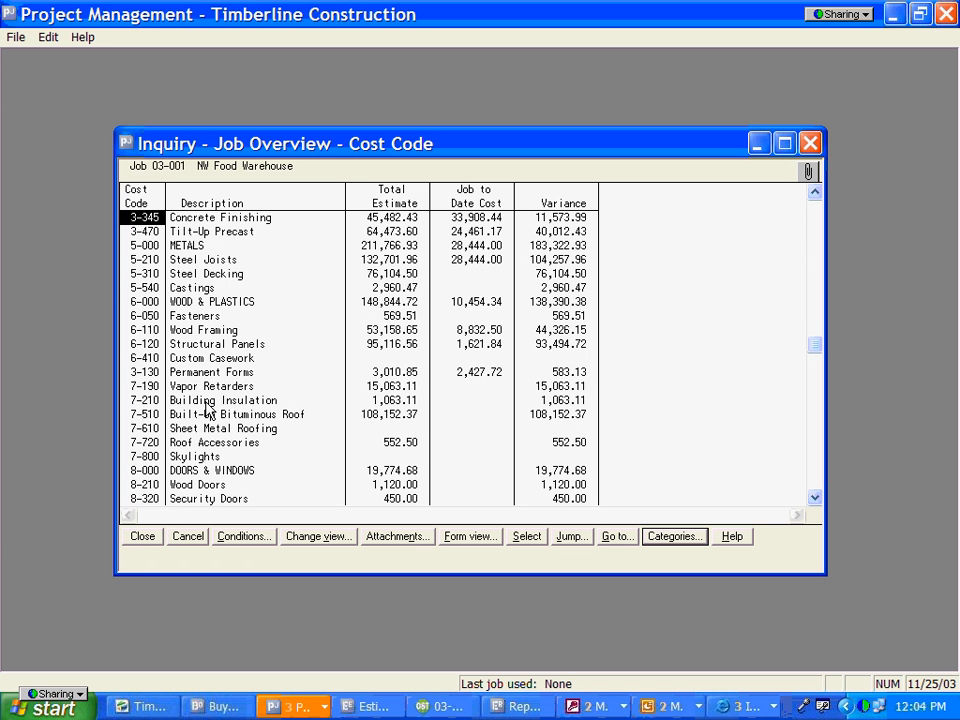
left_click(179, 416)
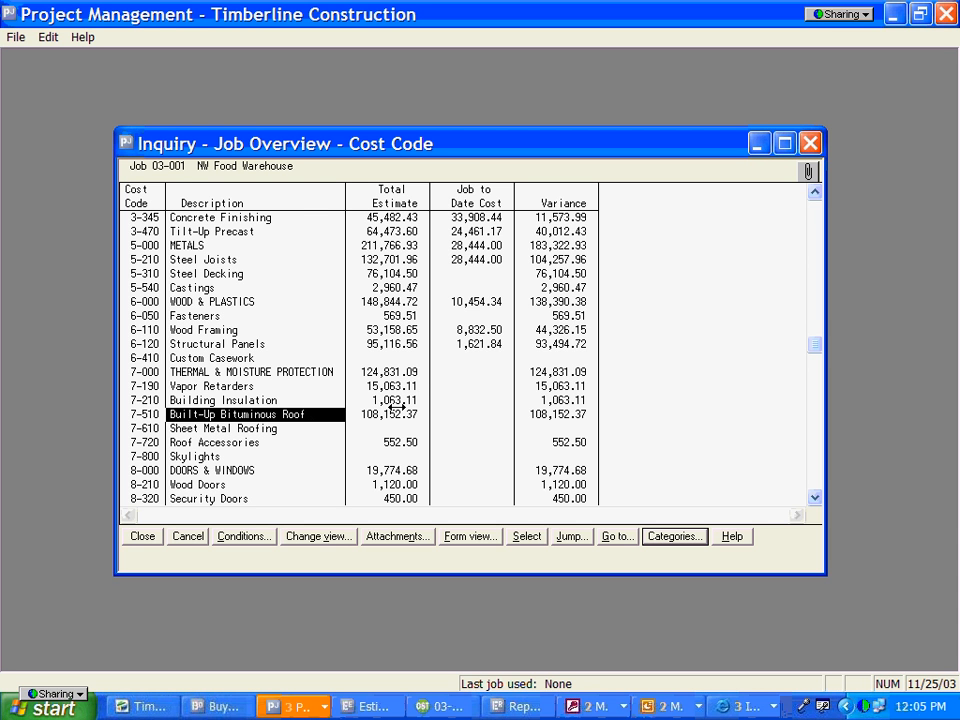
left_click(479, 331)
double_click(479, 331)
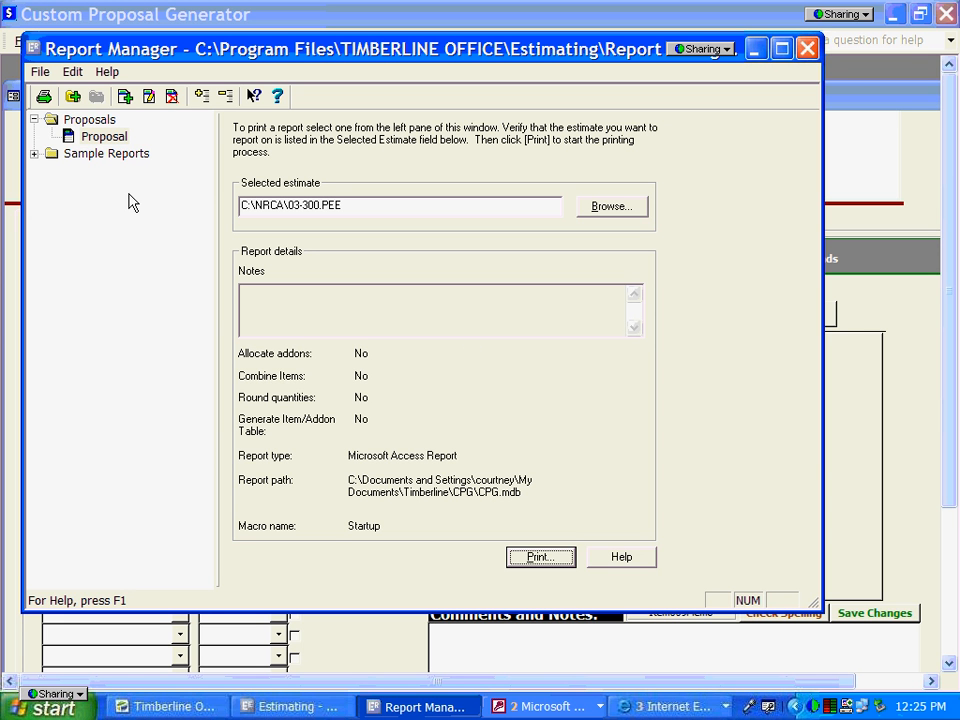
Step: Examine the Proposal report's settings in Report Manager and bring the Custom Proposal Generator form to the front
left_click(104, 137)
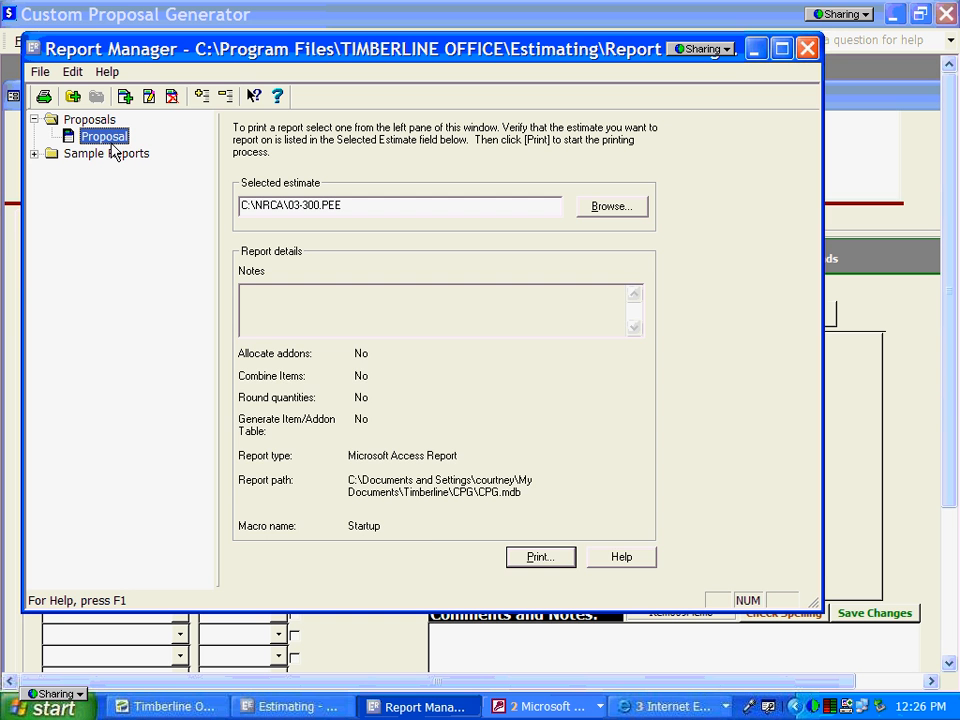
left_click(112, 143)
left_click(64, 137)
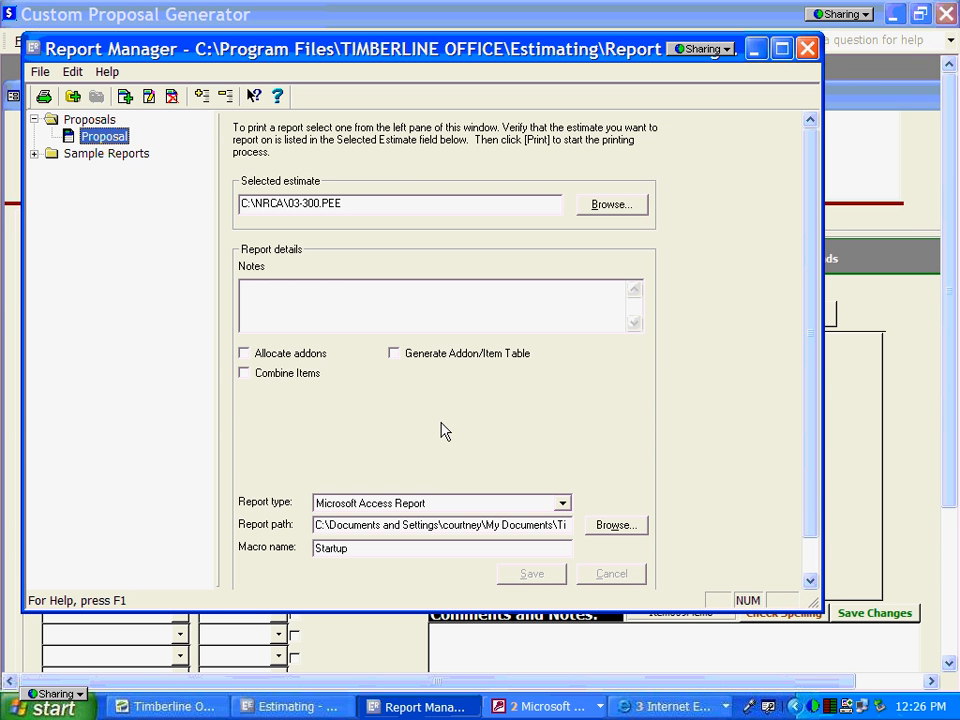
left_click(357, 660)
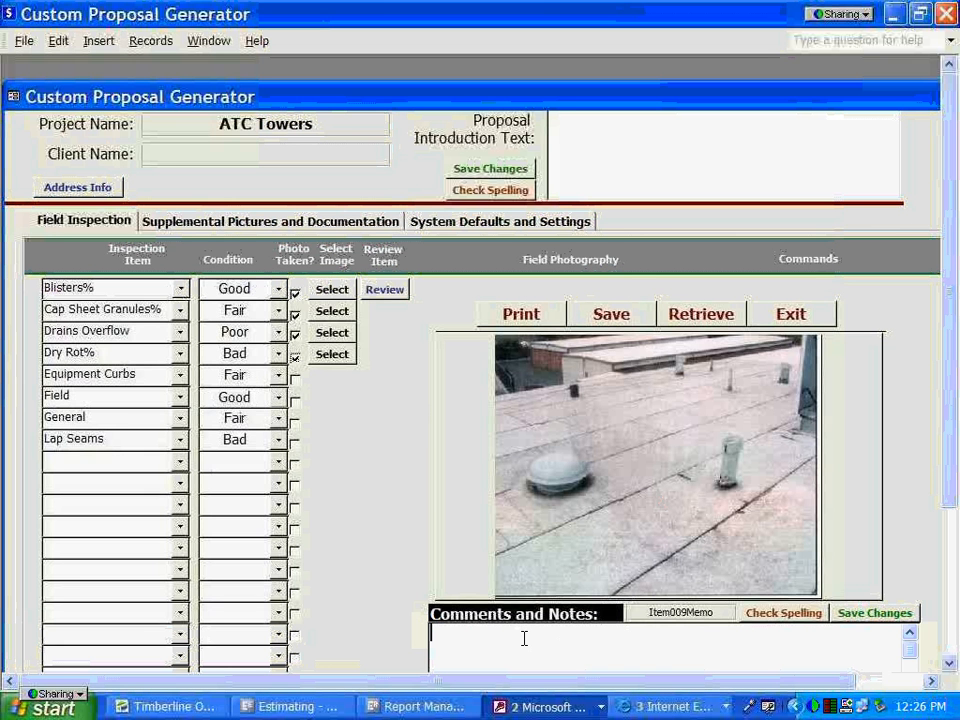
left_click(563, 643)
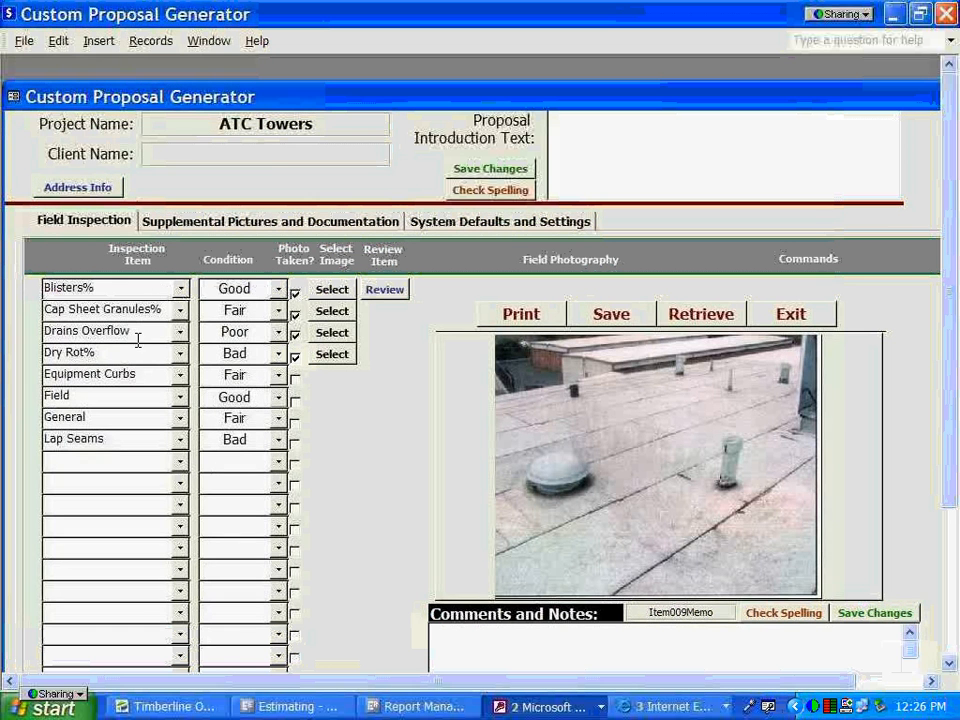
Step: Add Parapet Coping as an inspection item in the first empty row and rate its condition Fair
left_click(179, 465)
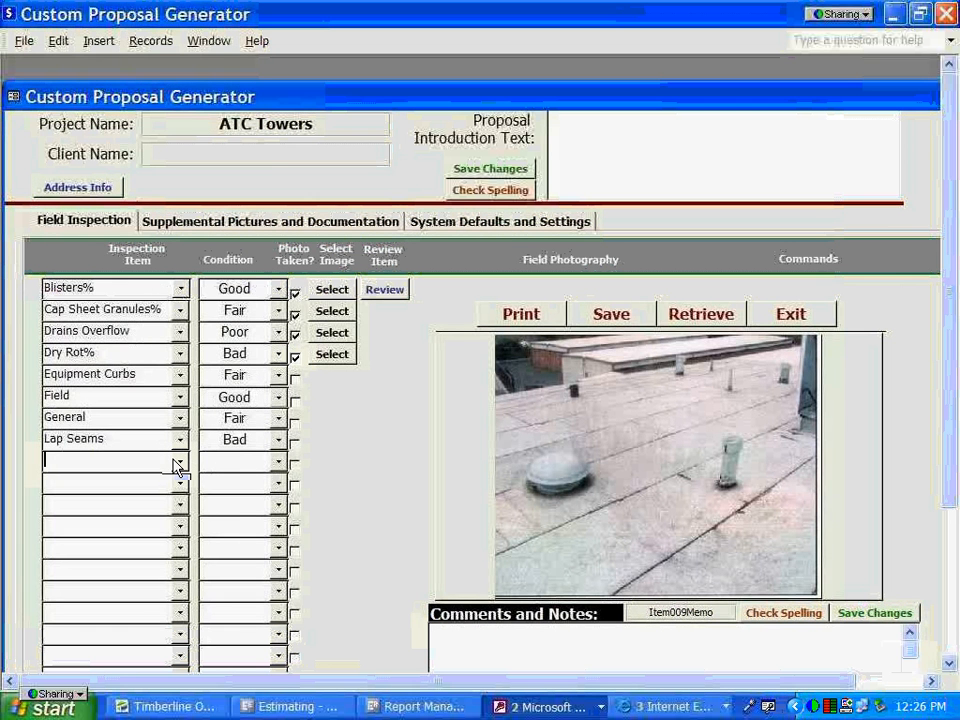
scroll(181, 562, "down", 3)
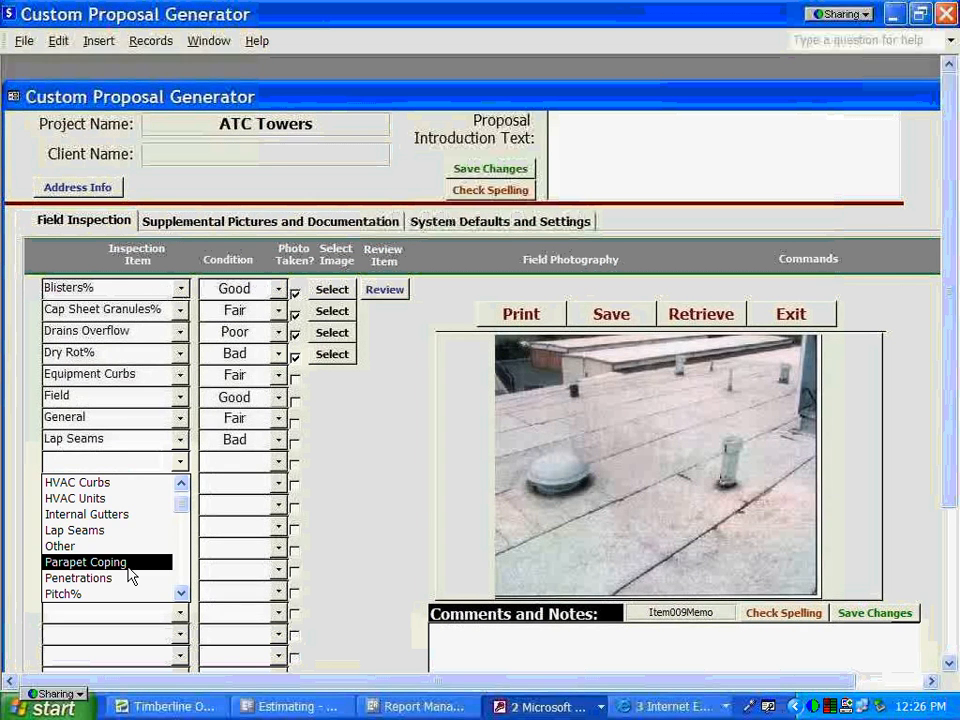
left_click(130, 562)
left_click(223, 461)
left_click(277, 462)
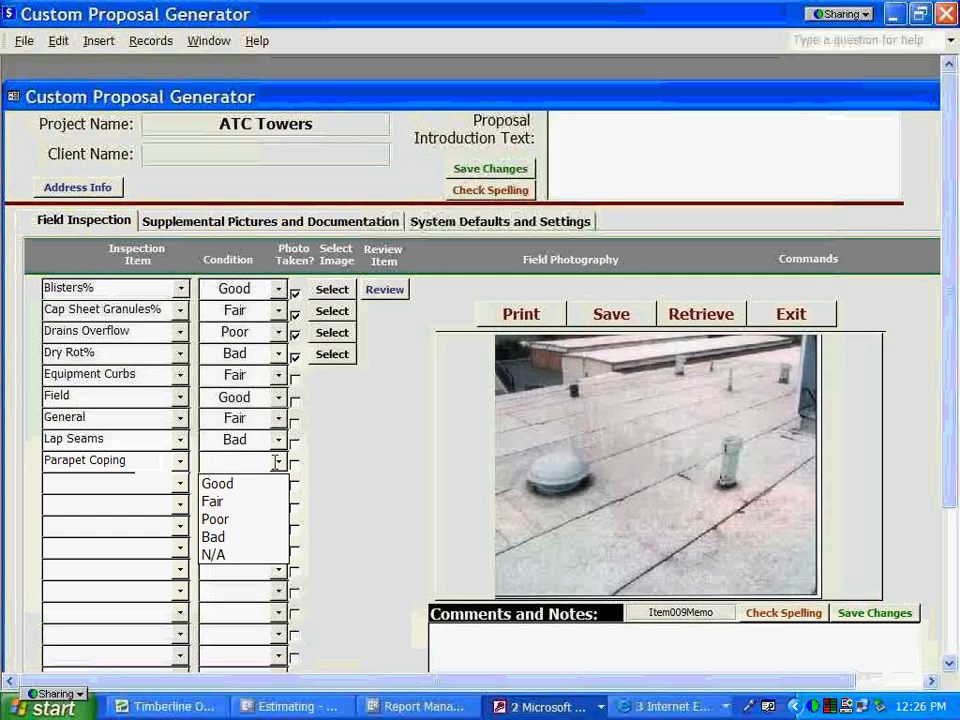
left_click(244, 505)
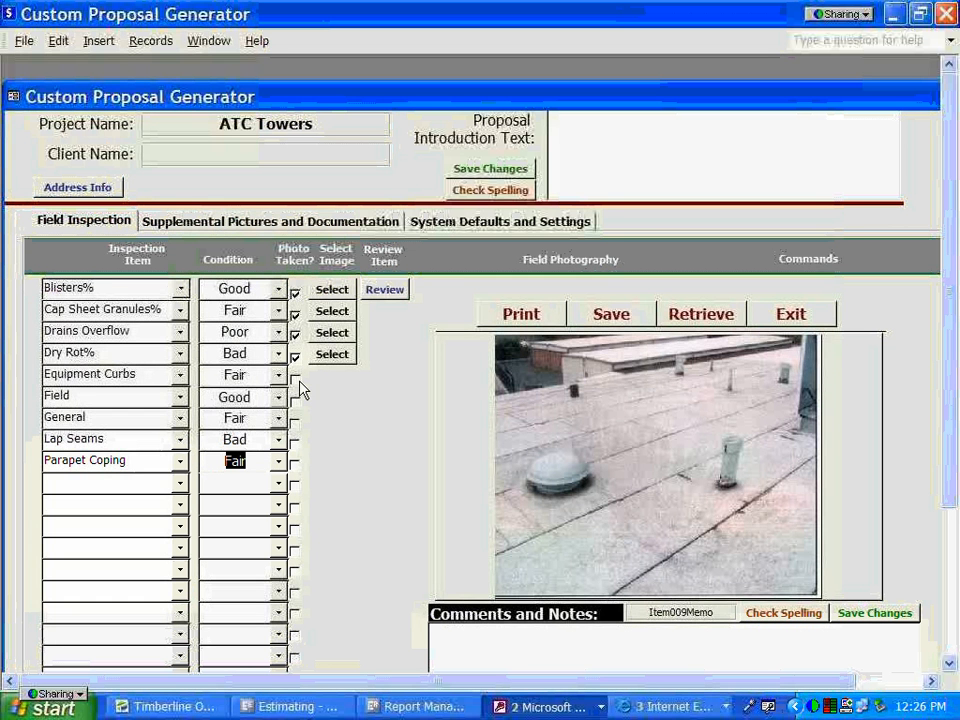
Step: Mark Equipment Curbs as photographed, attach the ReRoof4 picture to it and enter the comment "Ulimited Comments."
left_click(295, 378)
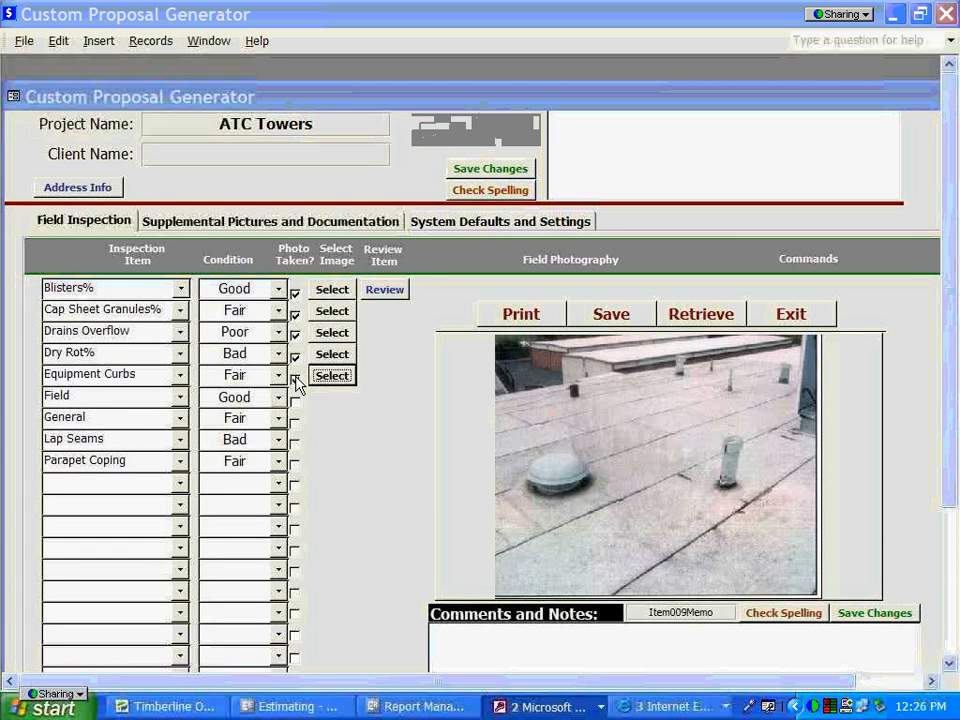
left_click(130, 379)
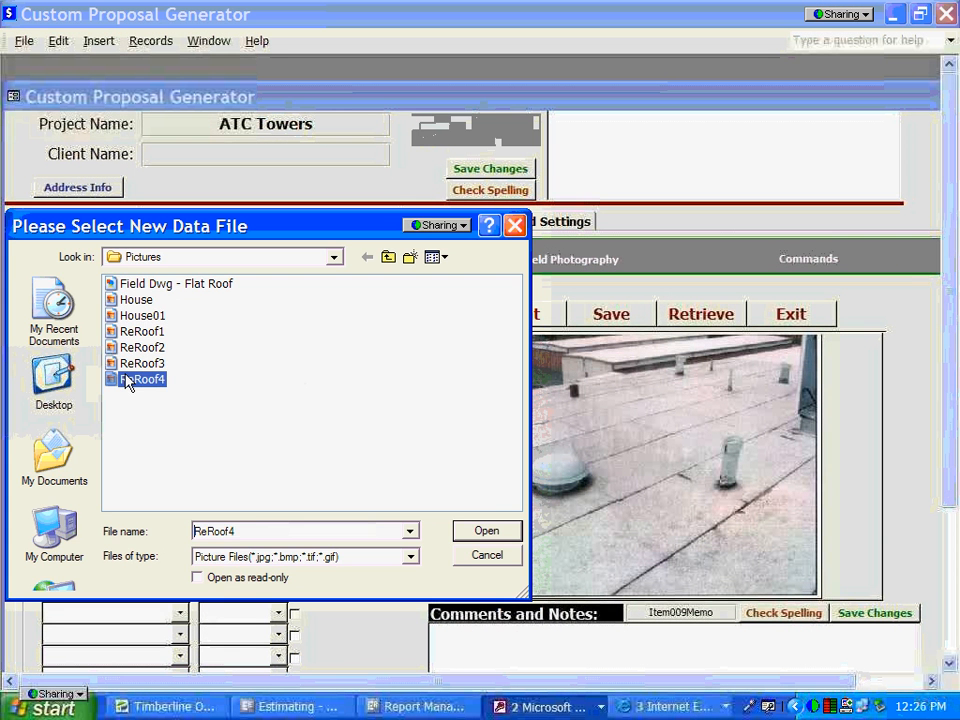
double_click(130, 379)
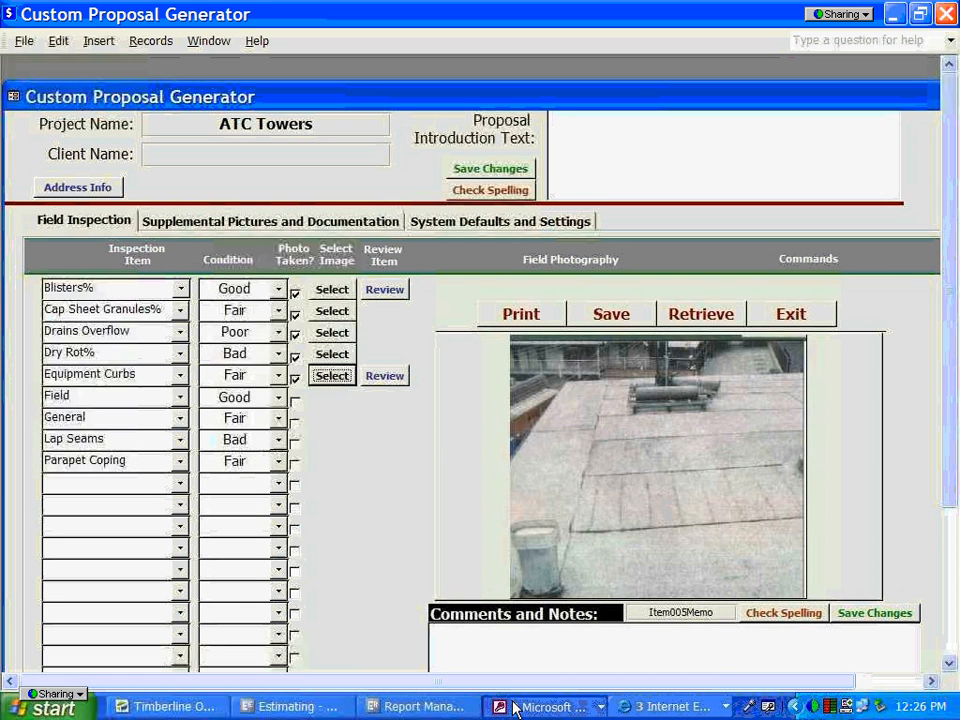
left_click(492, 637)
type("Ulimited Comments.")
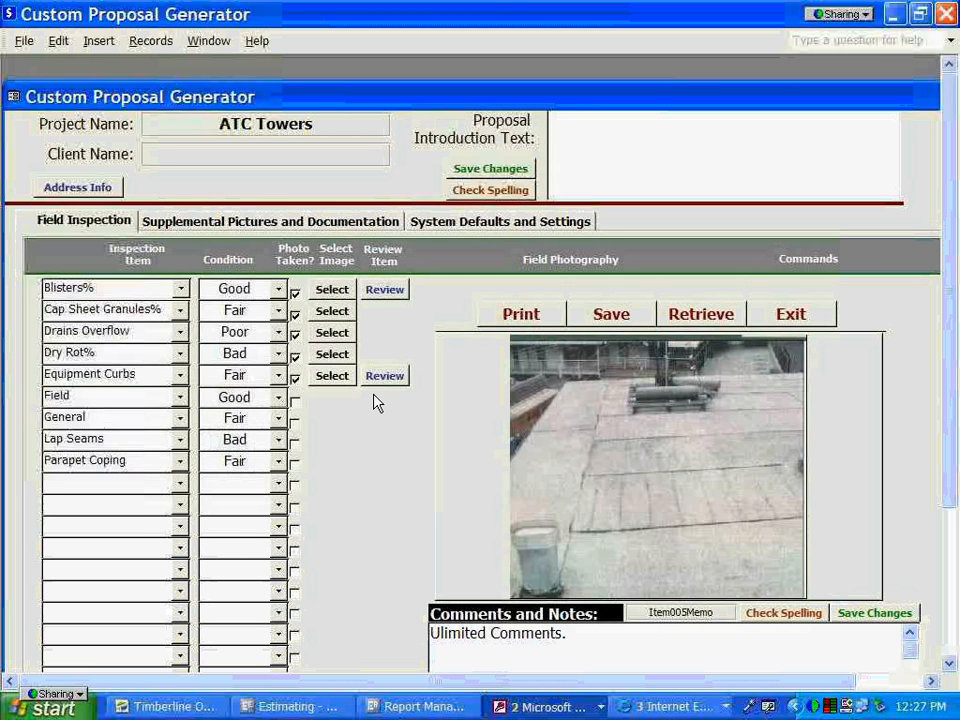
Step: Generate the proposal's printable reports, maximize the Contract report and zoom in to read its text
left_click(527, 318)
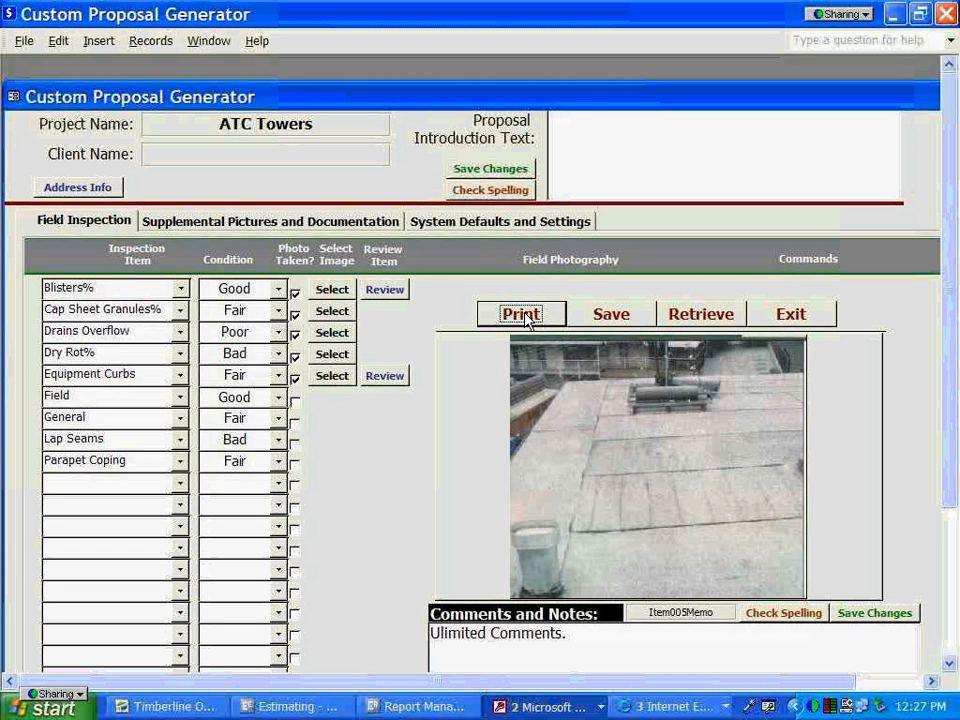
left_click(525, 314)
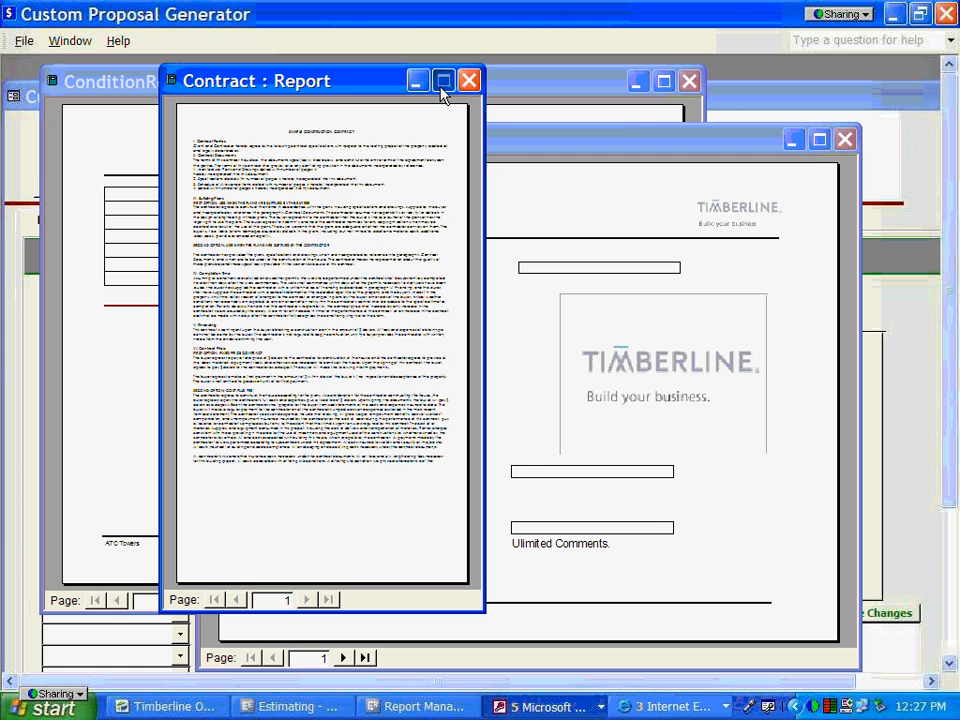
left_click(443, 82)
left_click(476, 196)
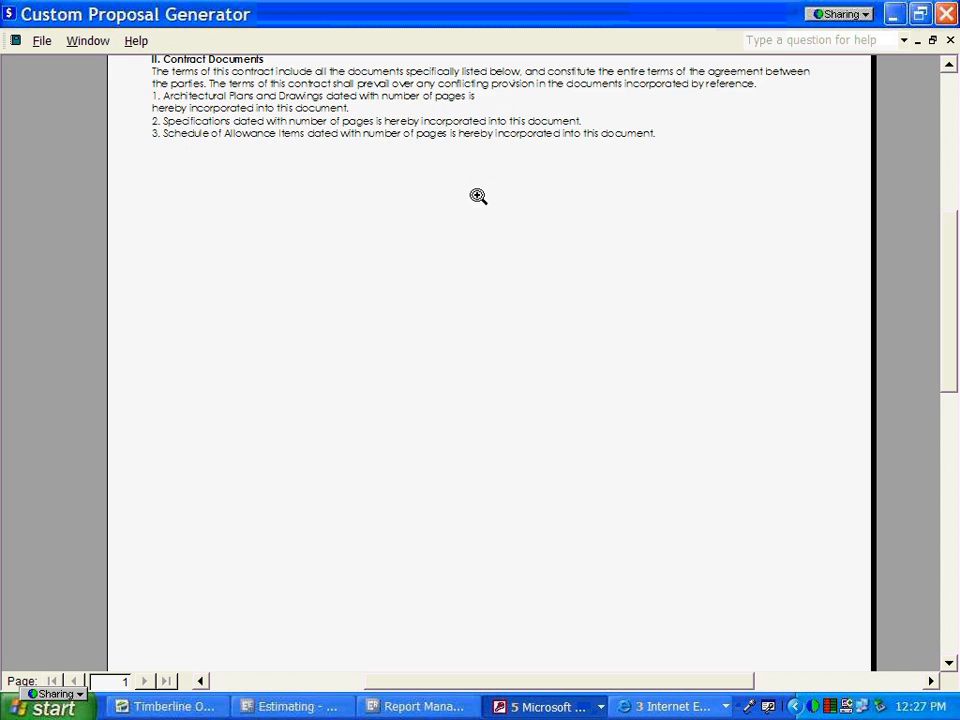
left_click(948, 94)
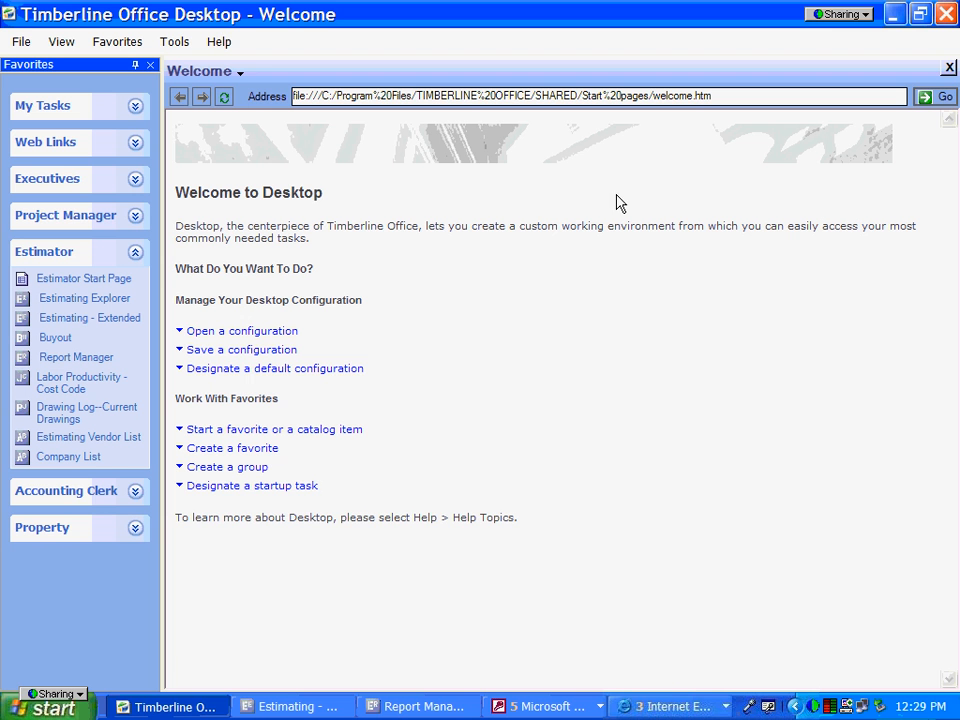
left_click(176, 704)
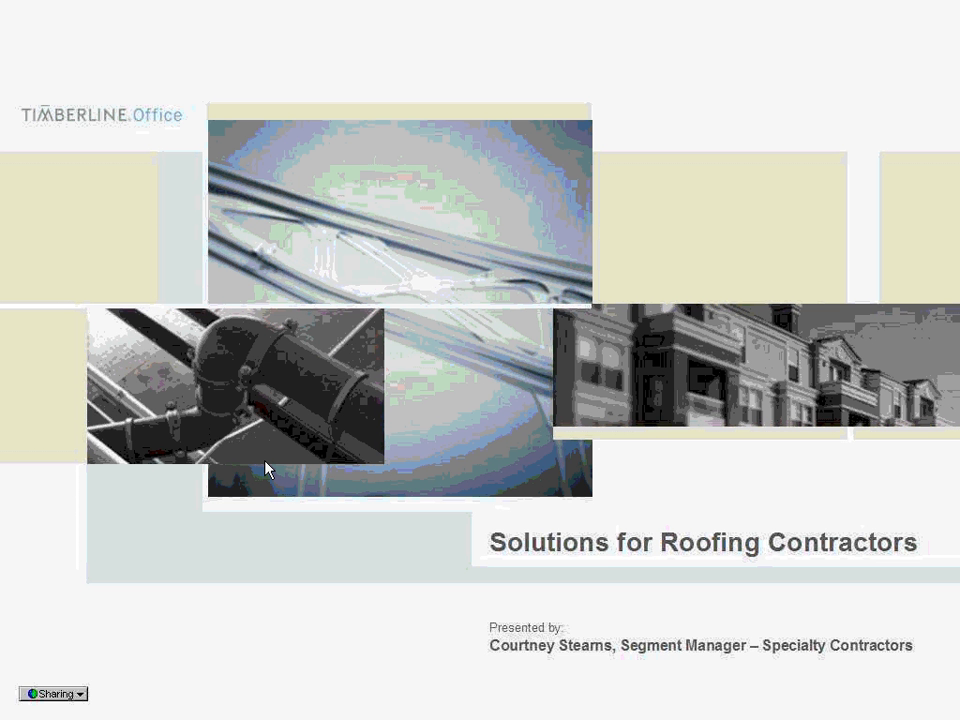
left_click(265, 461)
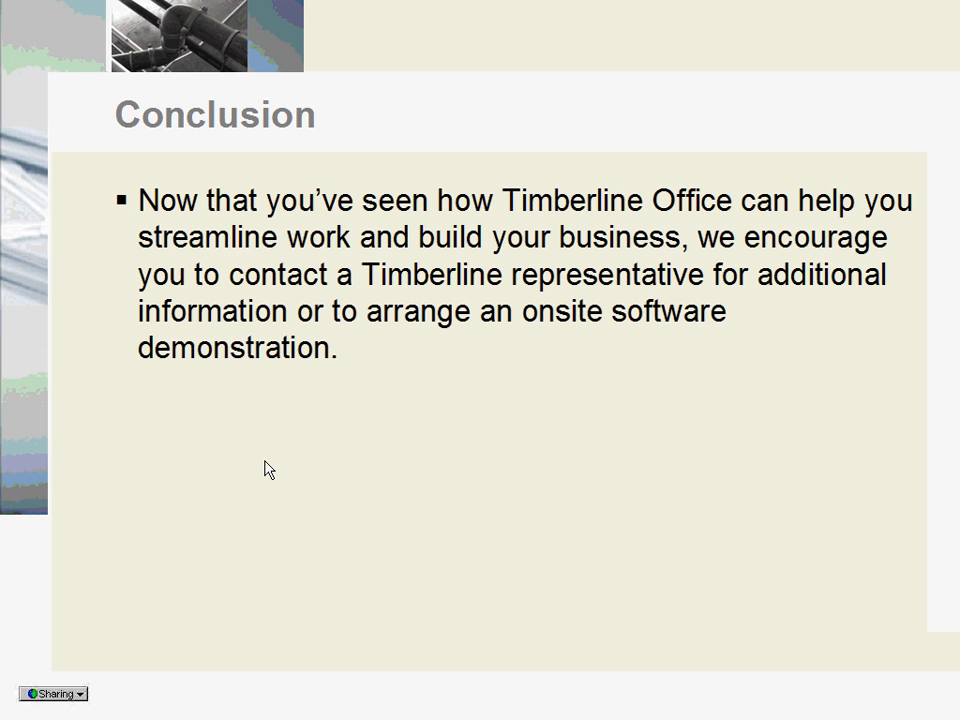